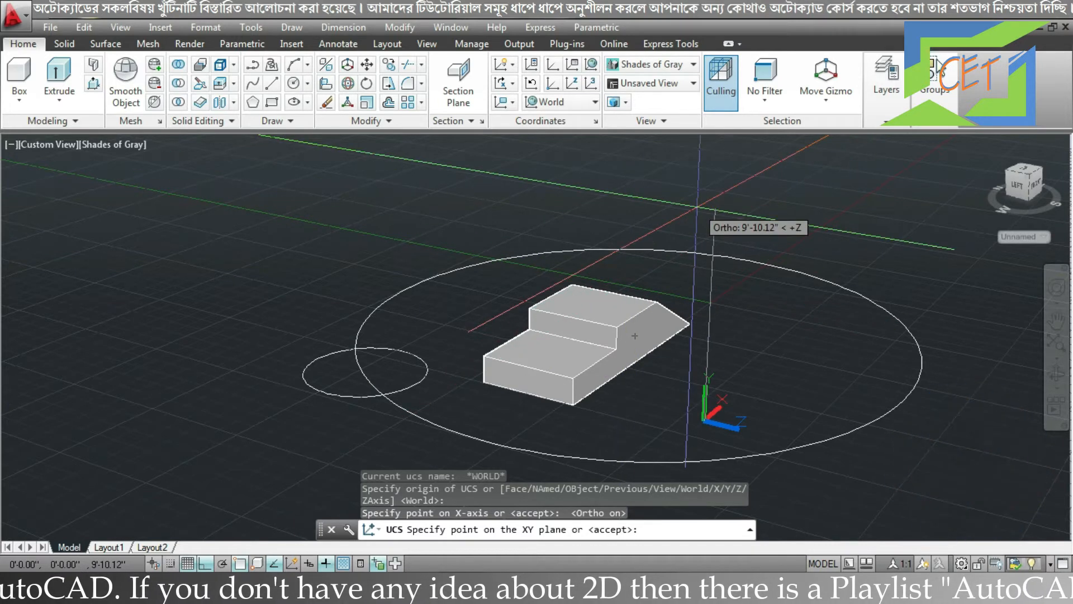
# Step: Finish the new UCS by picking its XY-plane point upward along the old +Z direction and display the UCS icon at the origin
pyautogui.click(697, 207)
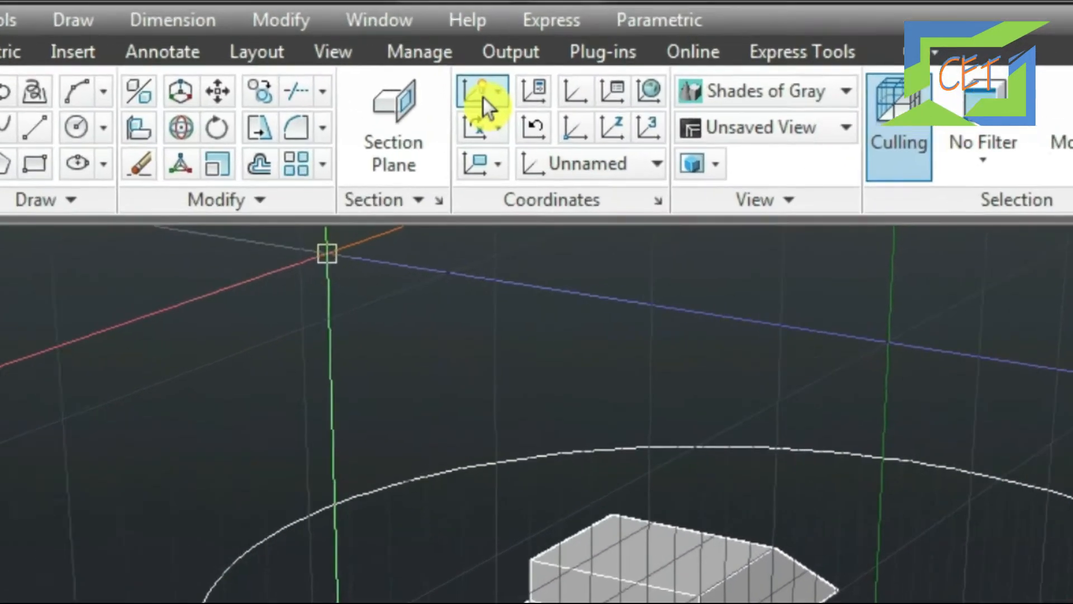
pyautogui.click(505, 66)
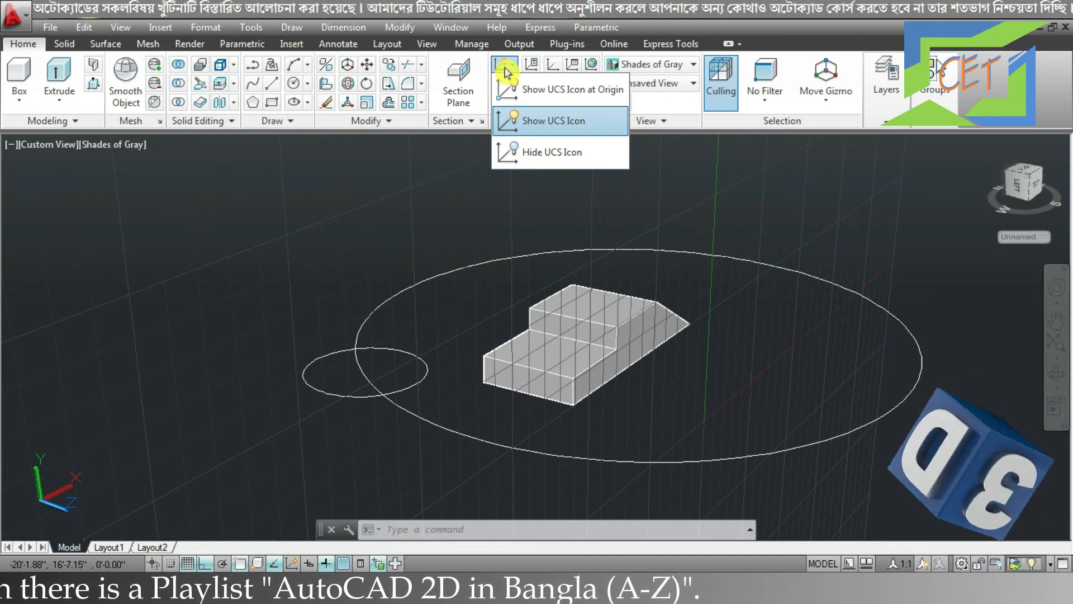
pyautogui.click(530, 88)
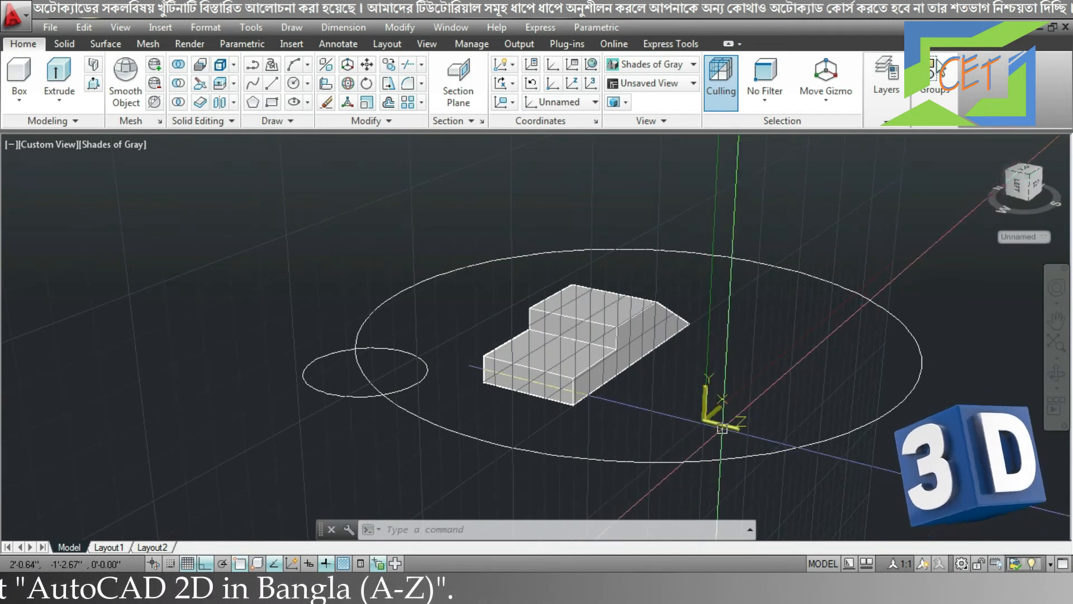
# Step: Switch the UCS icon to the Show UCS Icon display in the viewport corner and back to Show UCS Icon at Origin
pyautogui.click(504, 66)
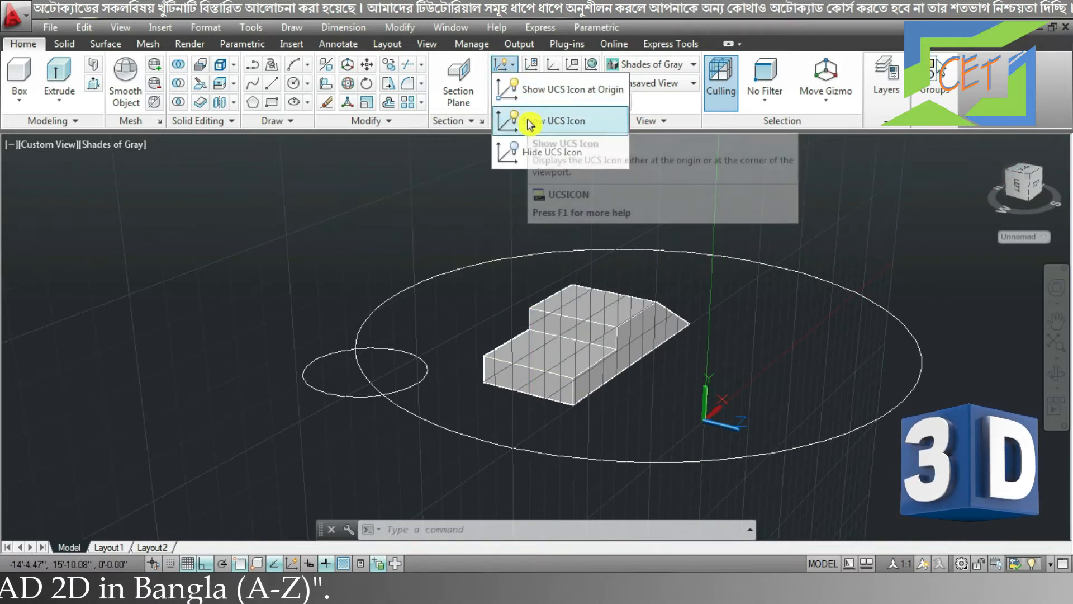
pyautogui.click(529, 122)
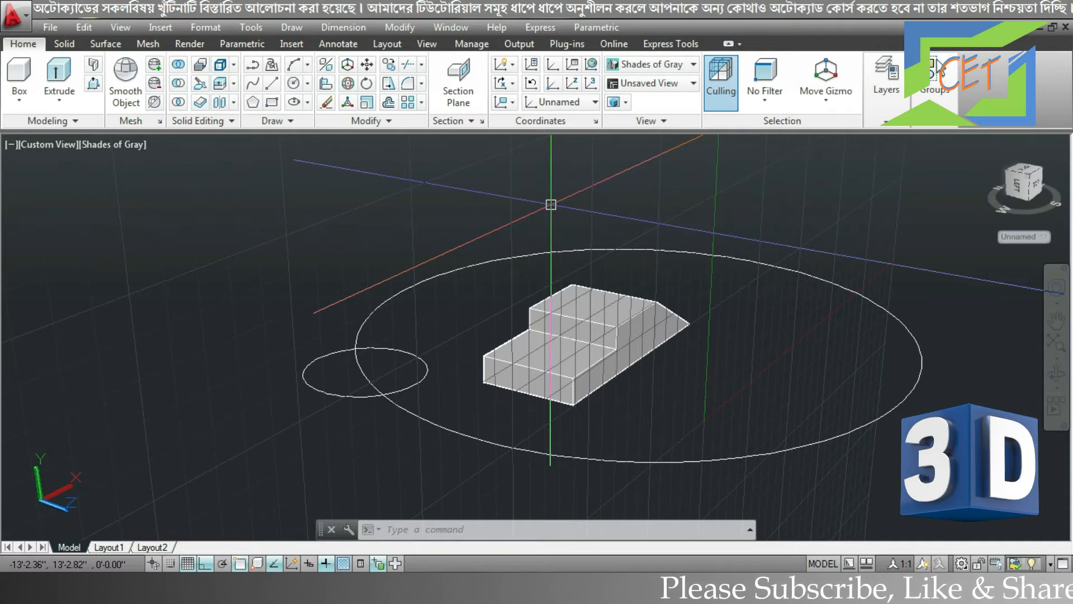
pyautogui.click(511, 65)
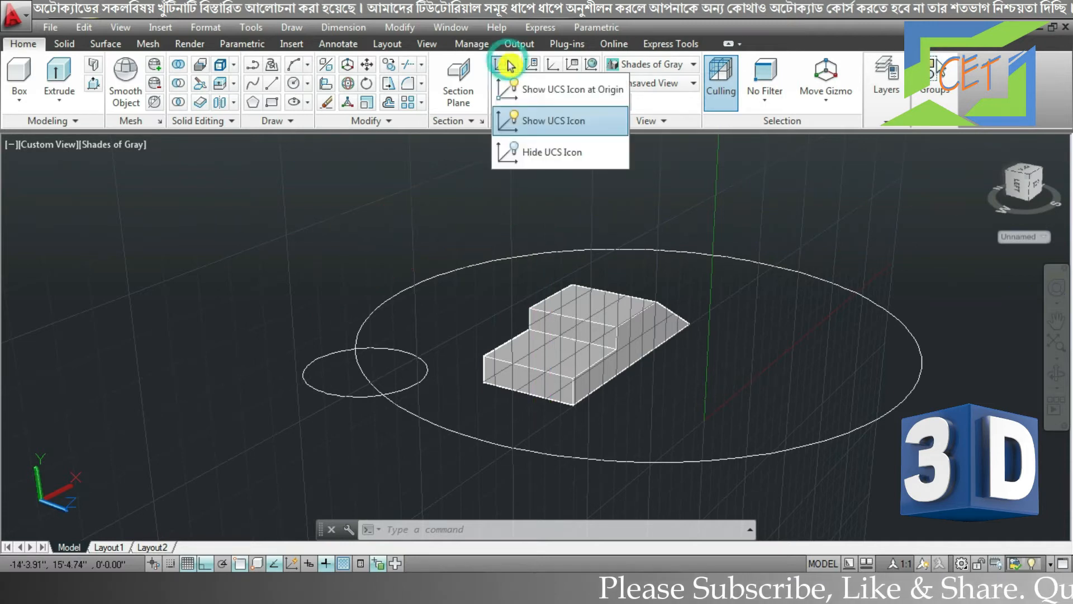
pyautogui.click(542, 98)
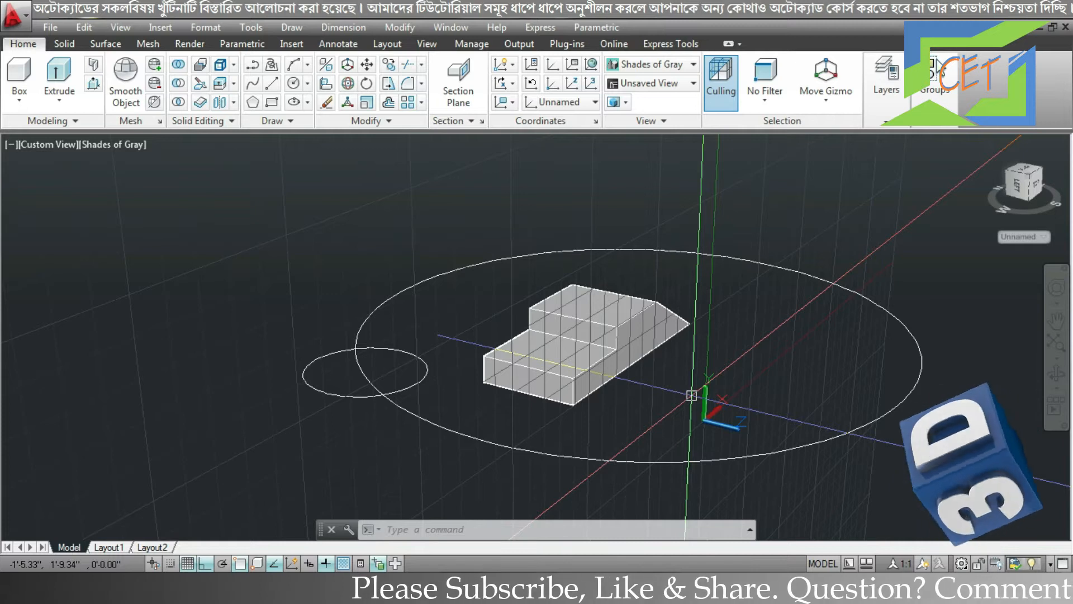
pyautogui.click(512, 64)
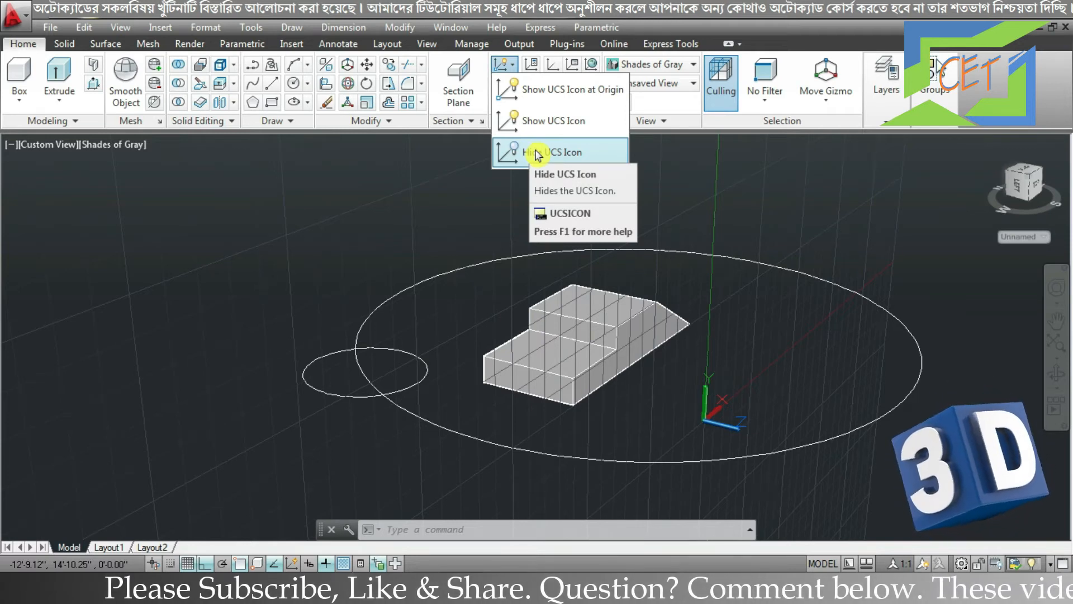
pyautogui.click(559, 91)
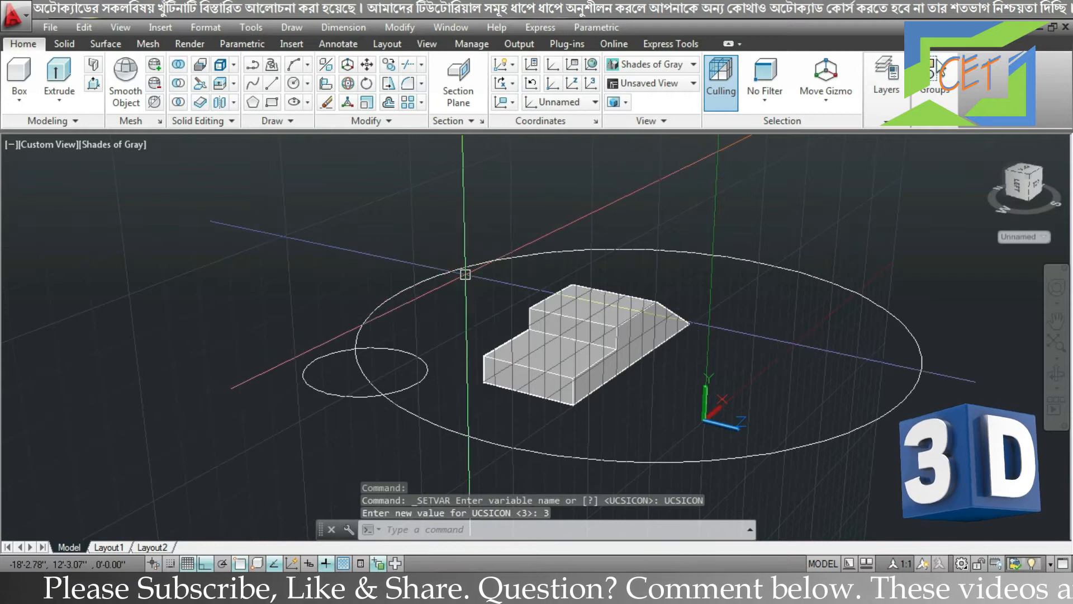
# Step: Draw a circle with a radius of about 1'-9" on the vertical UCS plane, beside the solid's pointed end
pyautogui.keyDown('shift'); pyautogui.moveTo(754, 367); pyautogui.dragTo(684, 446, button='middle'); pyautogui.keyUp('shift')
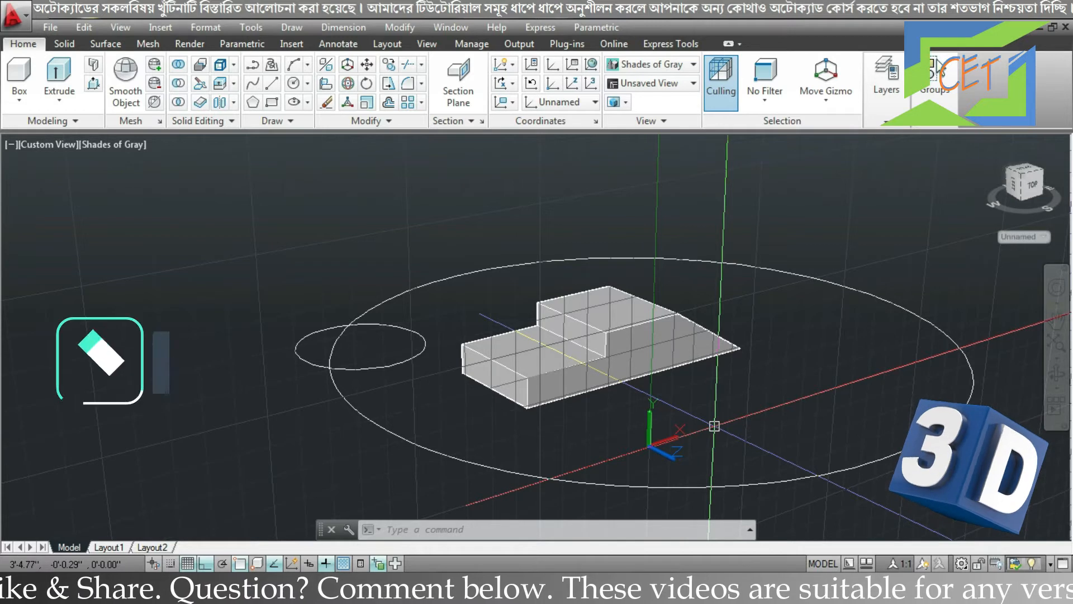
pyautogui.write('c')
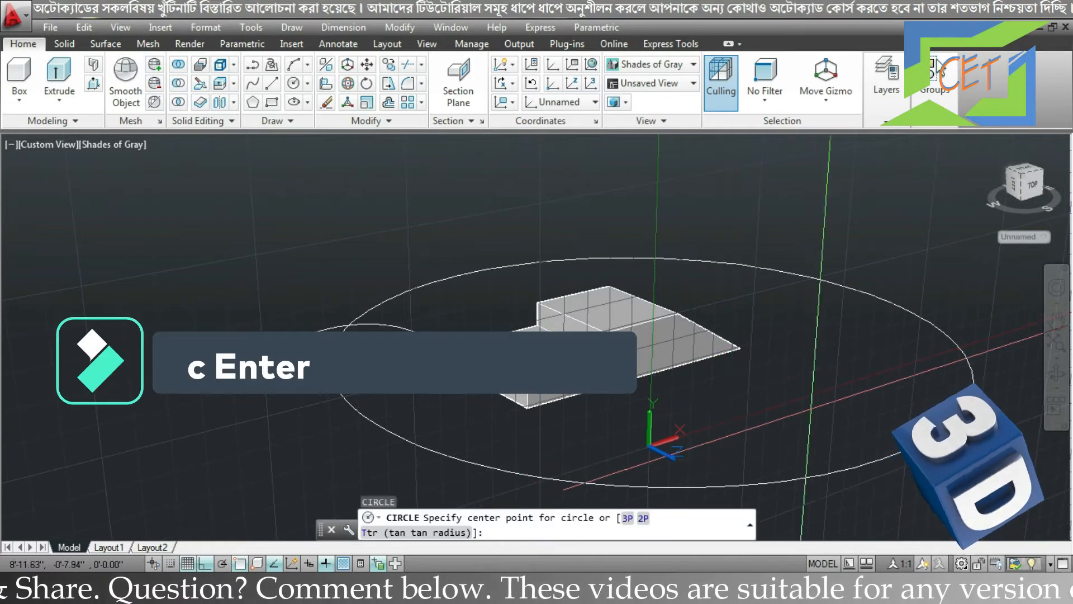
pyautogui.click(802, 403)
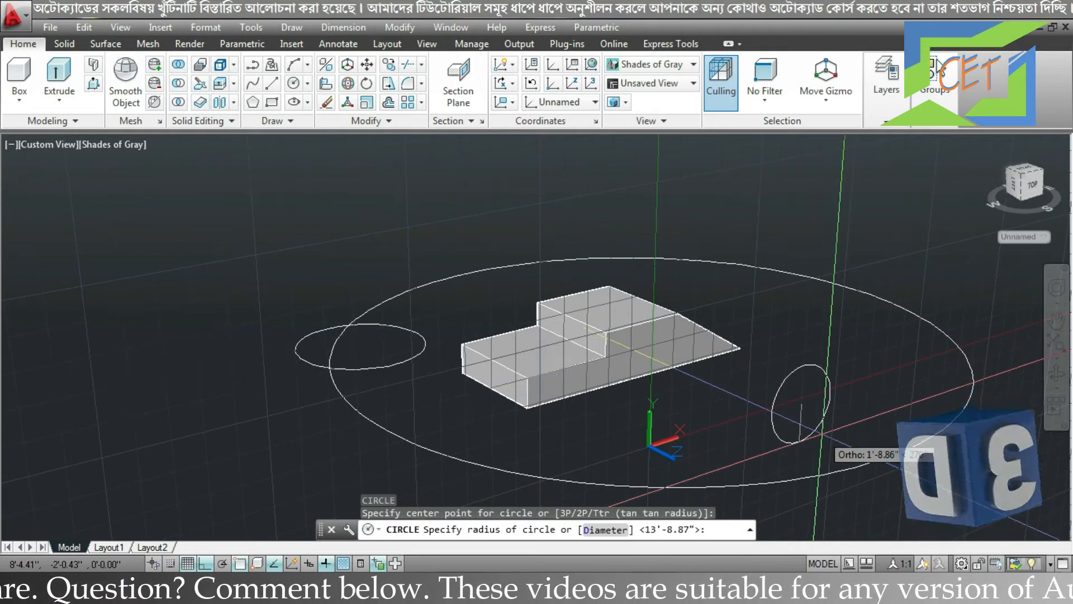
pyautogui.click(821, 434)
# Step: Draw a small upright rectangle on the vertical UCS plane, farther along the X axis beyond the new circle
pyautogui.write('REC')
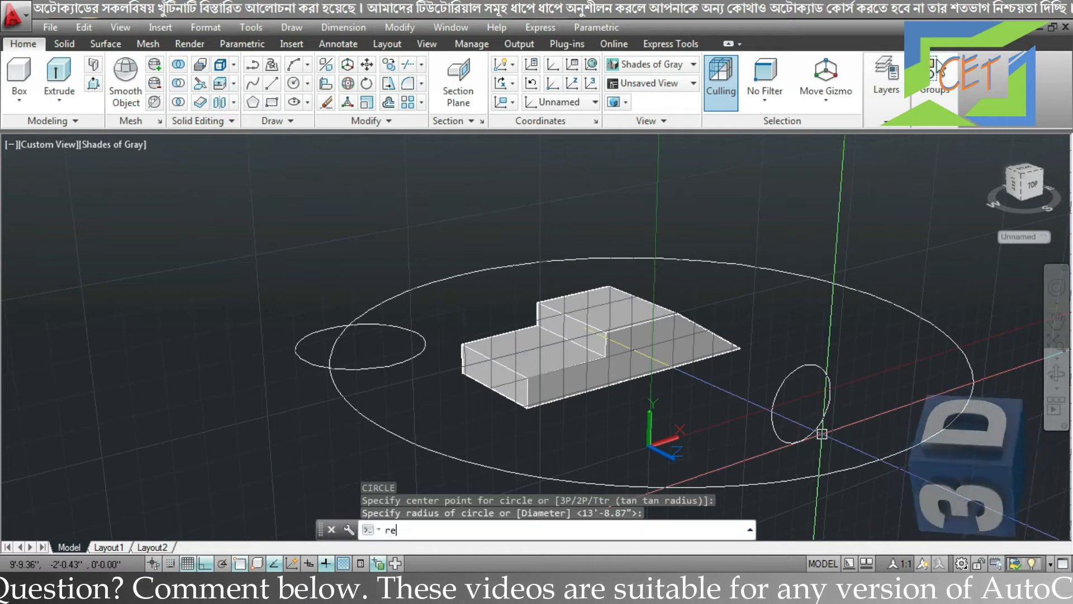
pyautogui.press('Return')
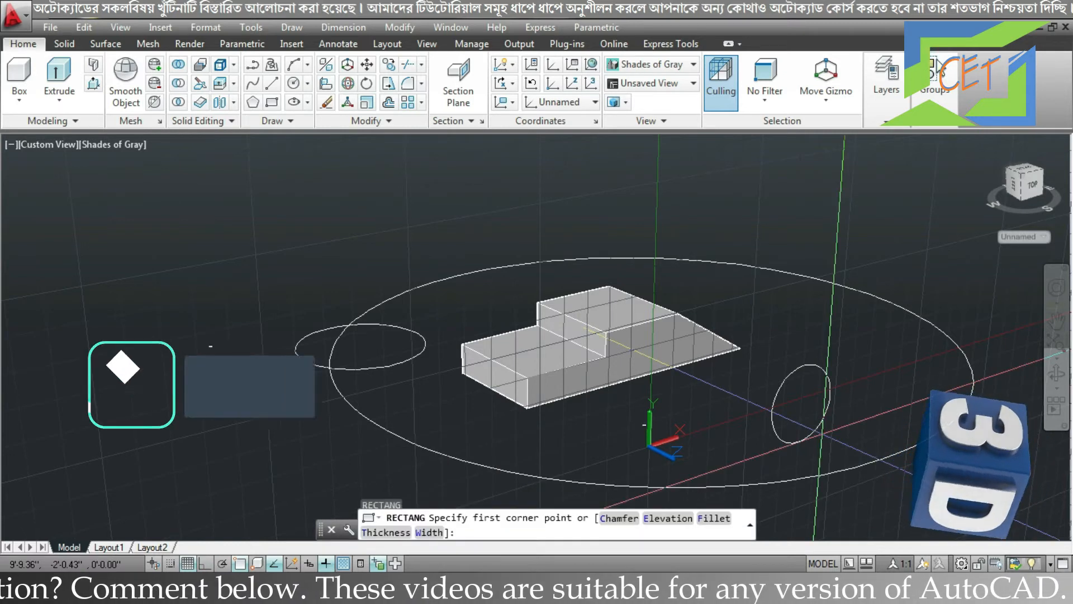
pyautogui.click(886, 354)
pyautogui.click(933, 399)
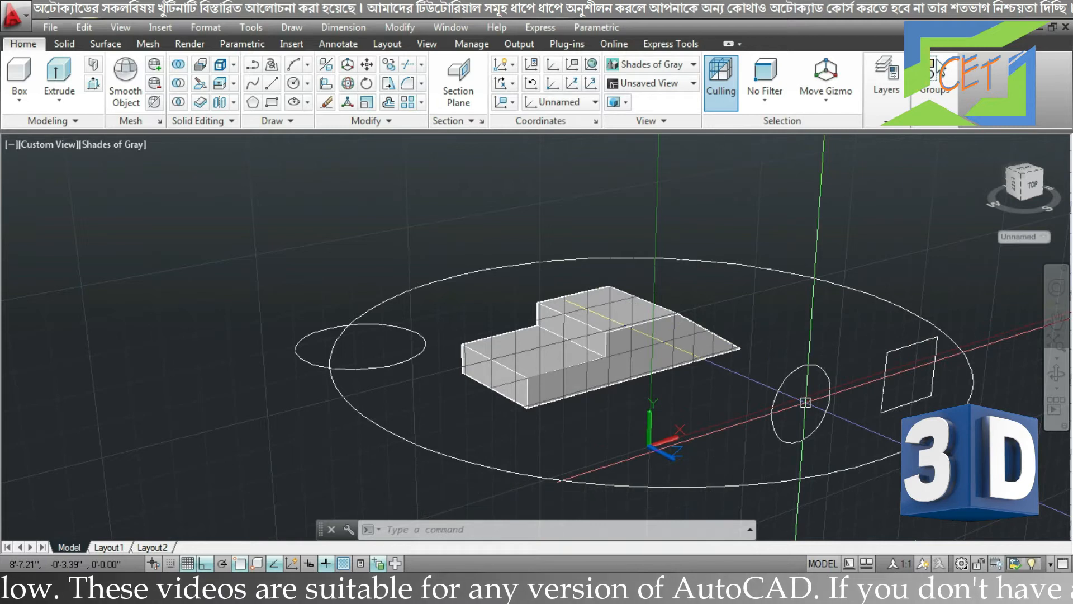
# Step: Return the drawing from the unnamed UCS to the World coordinate system (WCS)
pyautogui.keyDown('shift'); pyautogui.moveTo(806, 402); pyautogui.dragTo(617, 383, button='middle'); pyautogui.keyUp('shift')
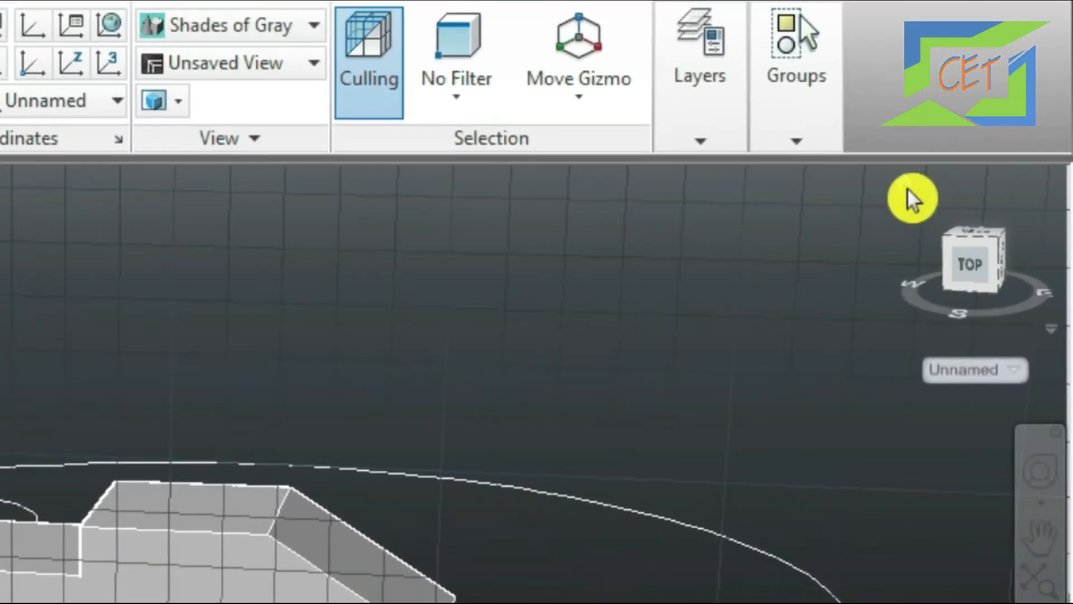
pyautogui.click(990, 145)
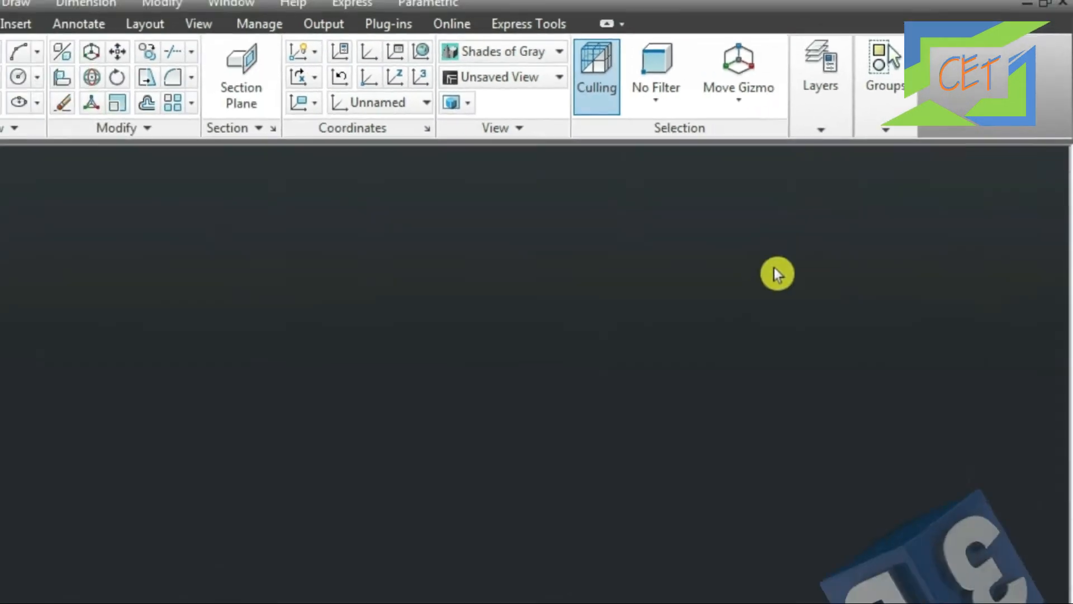
pyautogui.scroll(2, 608, 367)
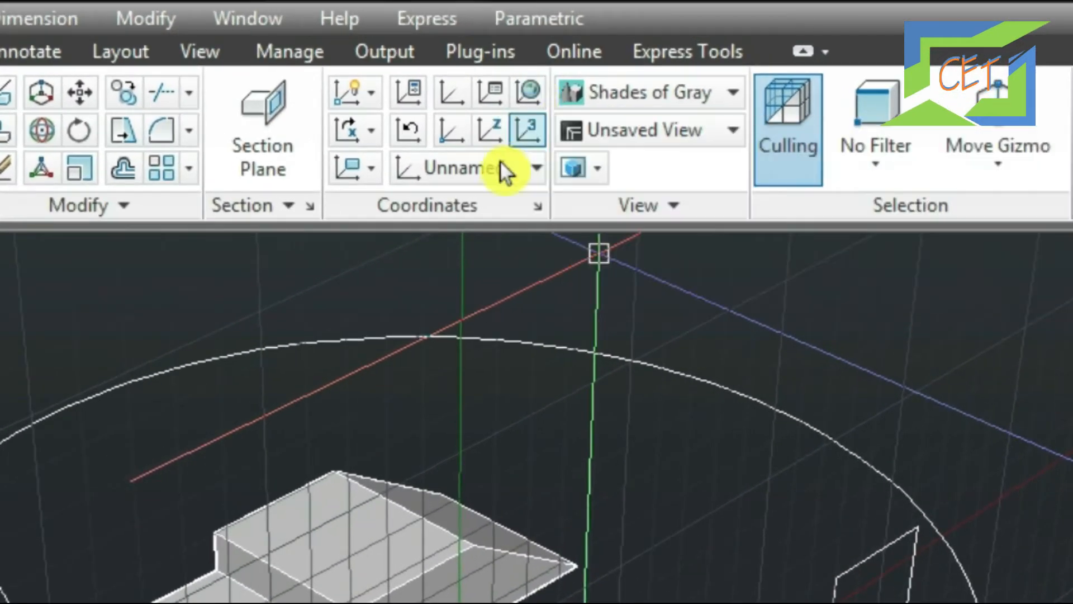
pyautogui.click(503, 175)
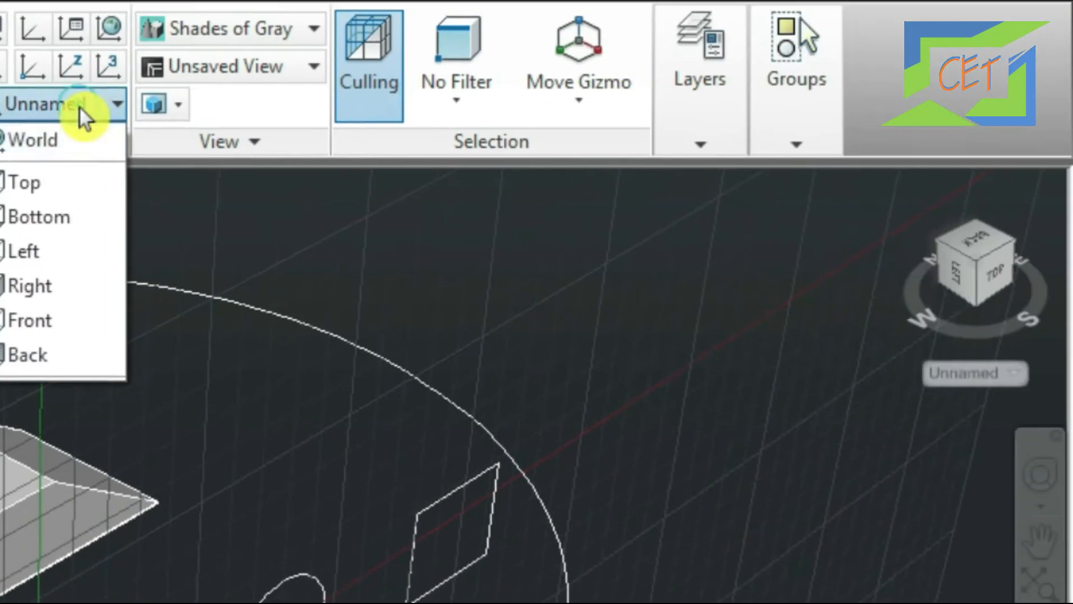
pyautogui.click(501, 177)
pyautogui.click(956, 379)
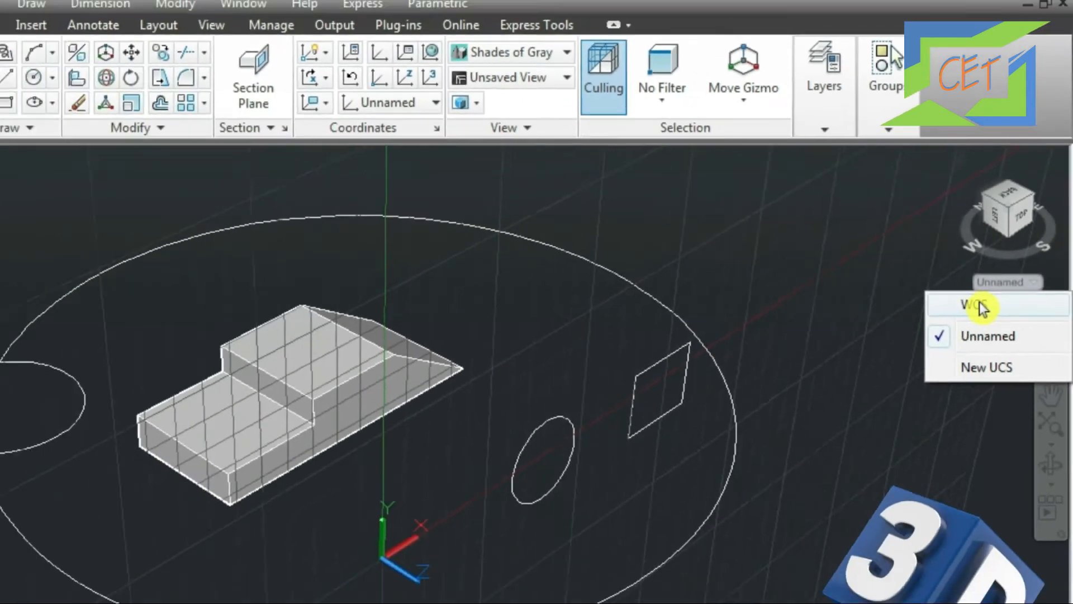
pyautogui.click(935, 409)
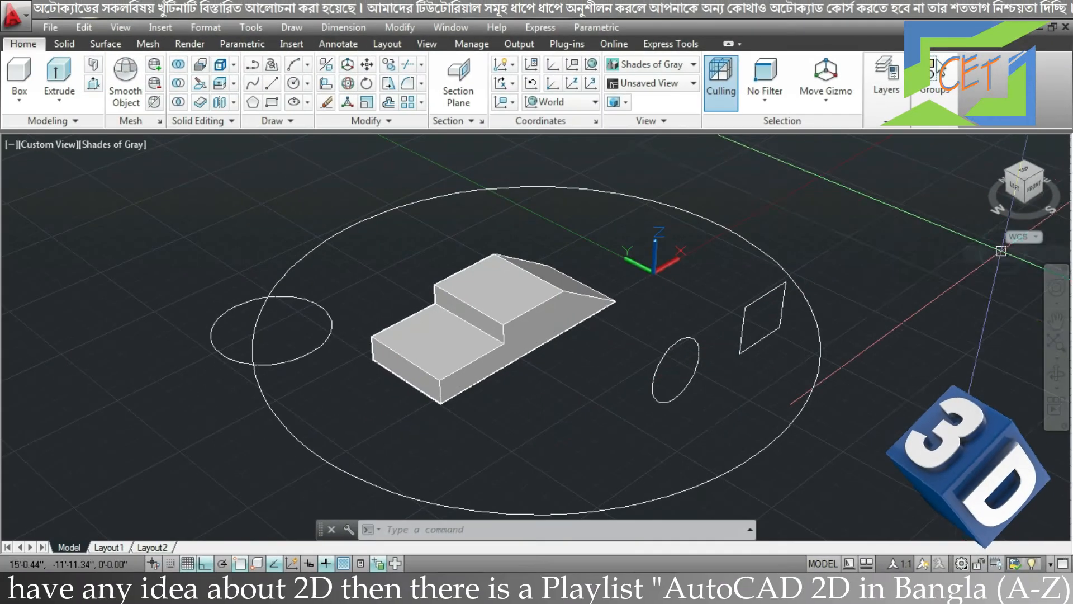
# Step: Change the UCS icon display from the origin to the viewport corner with the Show UCS Icon option
pyautogui.click(607, 360)
pyautogui.click(509, 66)
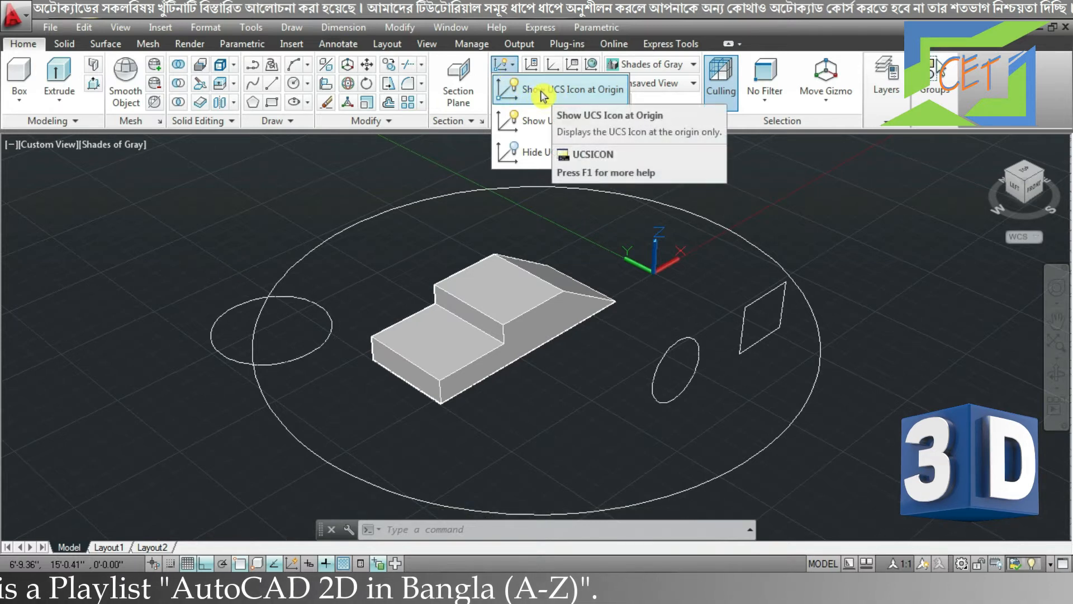
pyautogui.click(541, 124)
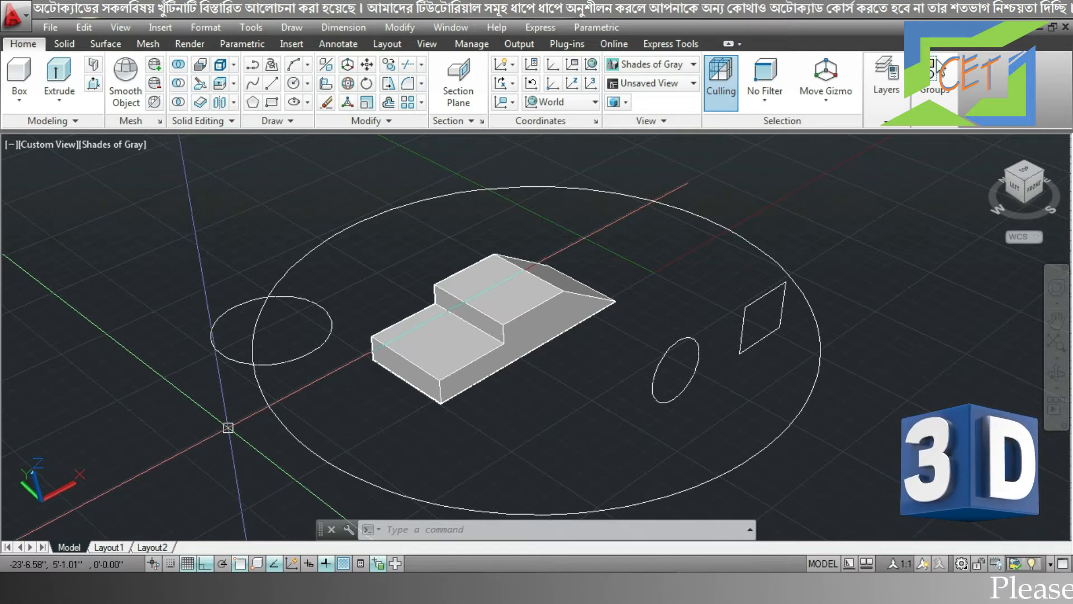
# Step: Define a new UCS with its origin at 0,0,5, picking axis points along the existing X and Y directions
pyautogui.write('UCs')
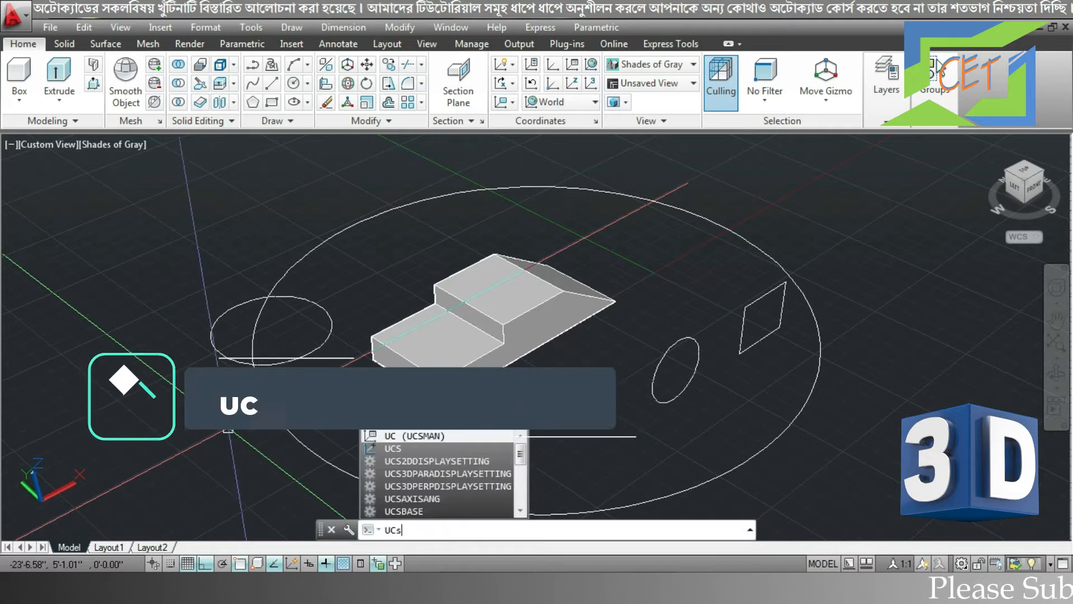
pyautogui.press('Return')
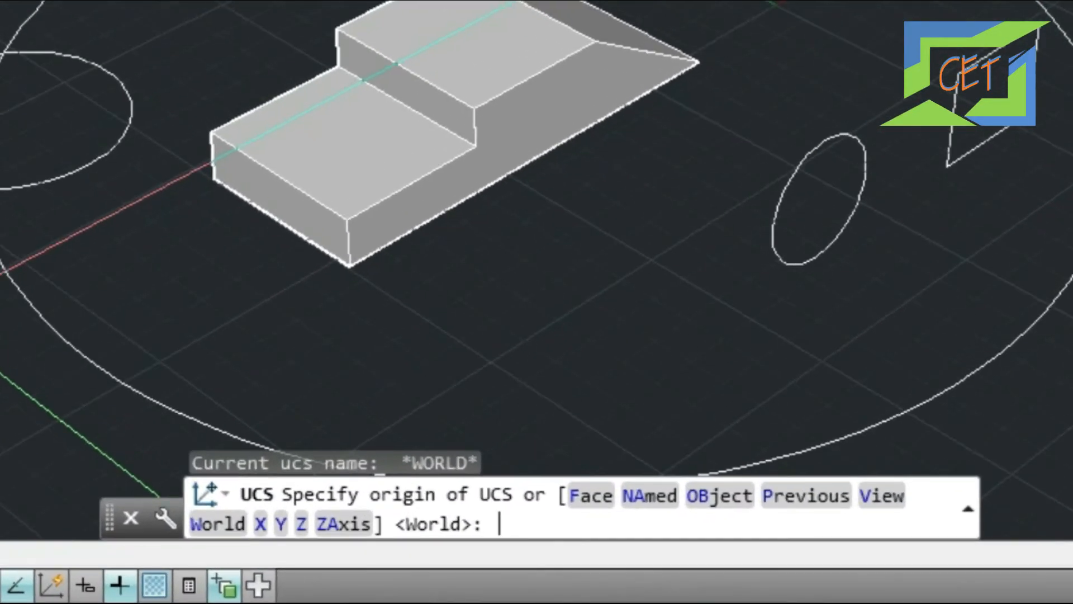
pyautogui.write('0')
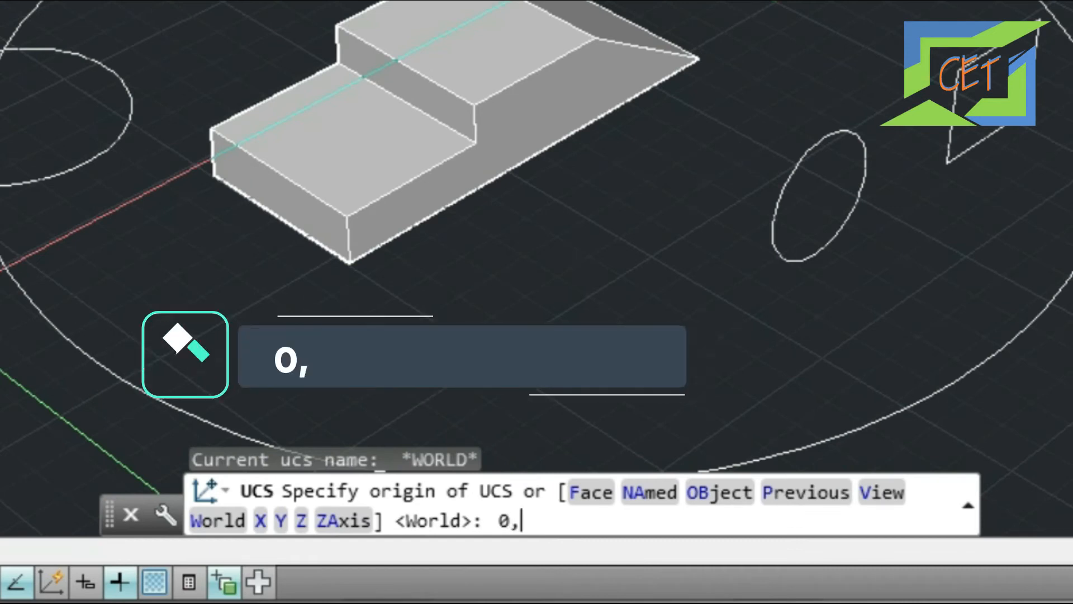
pyautogui.write(',0,5')
pyautogui.press('Return')
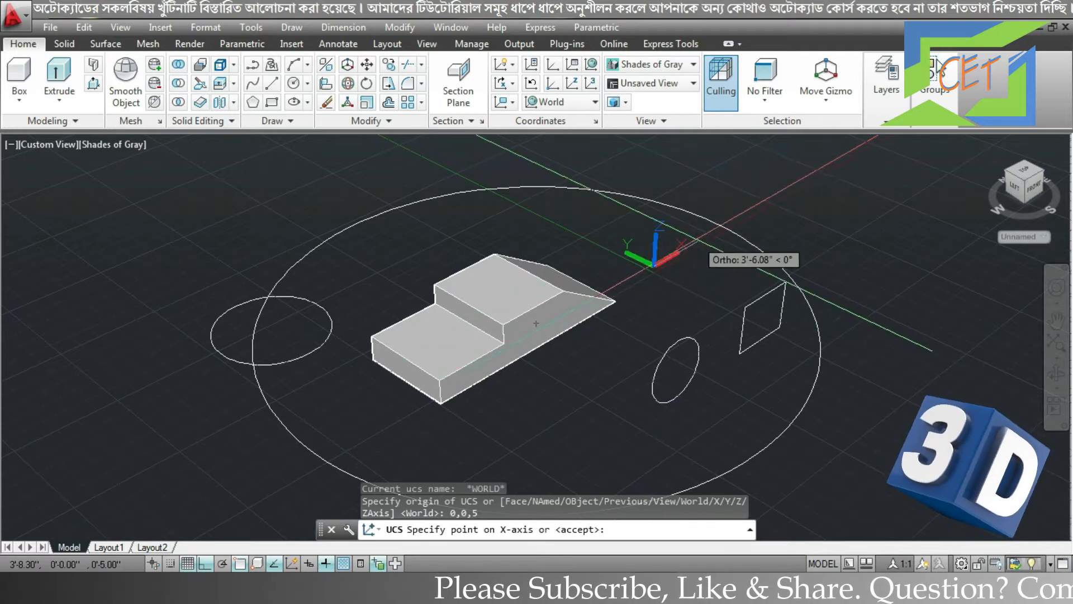
pyautogui.click(769, 197)
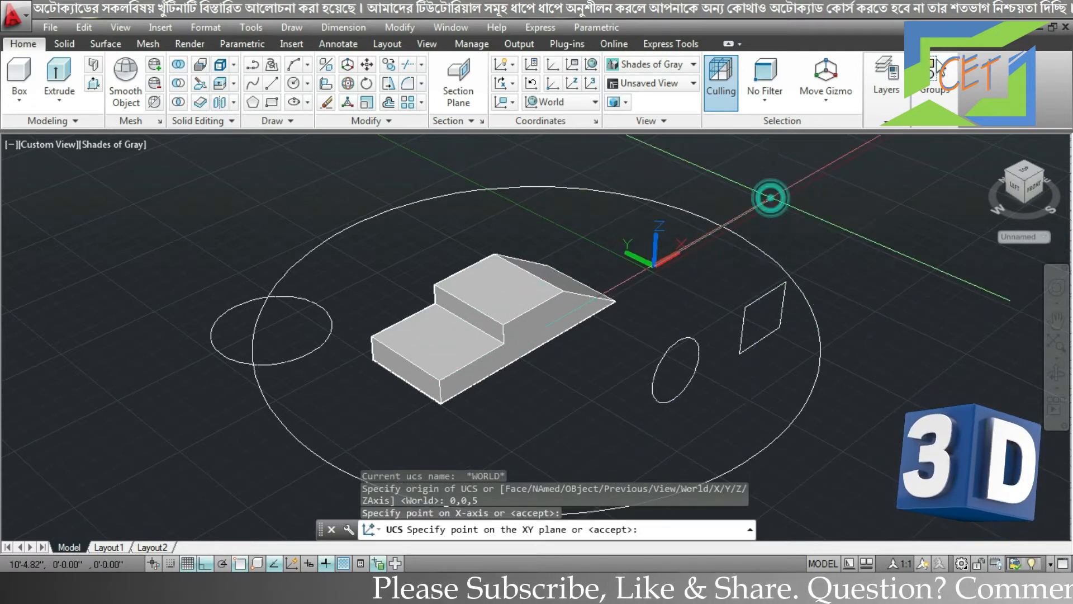
pyautogui.click(552, 215)
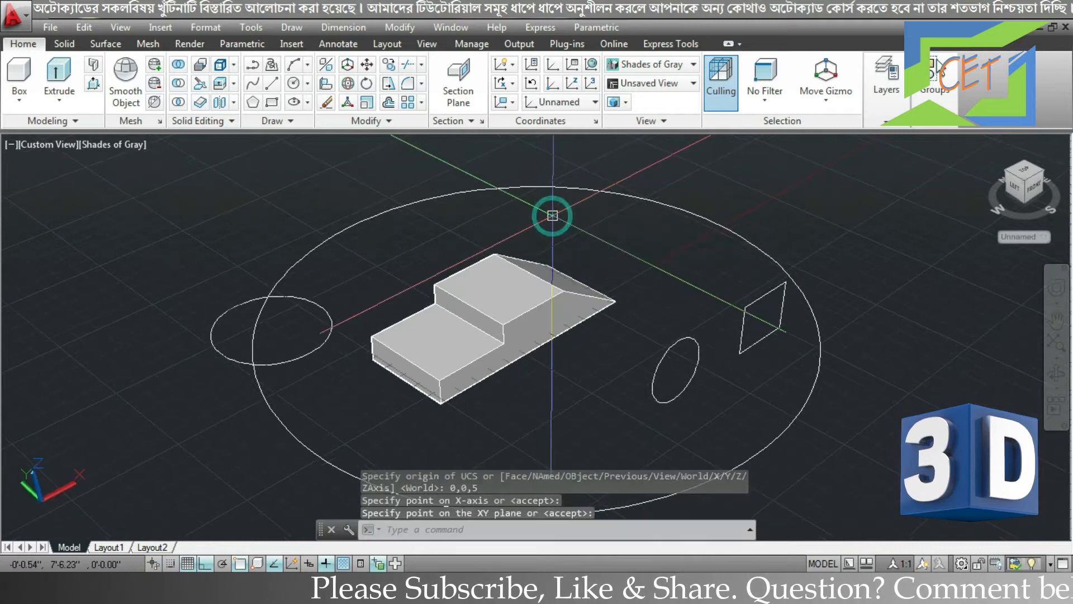
# Step: Display the UCS icon at the raised origin and check its height against the solid from the side
pyautogui.click(506, 65)
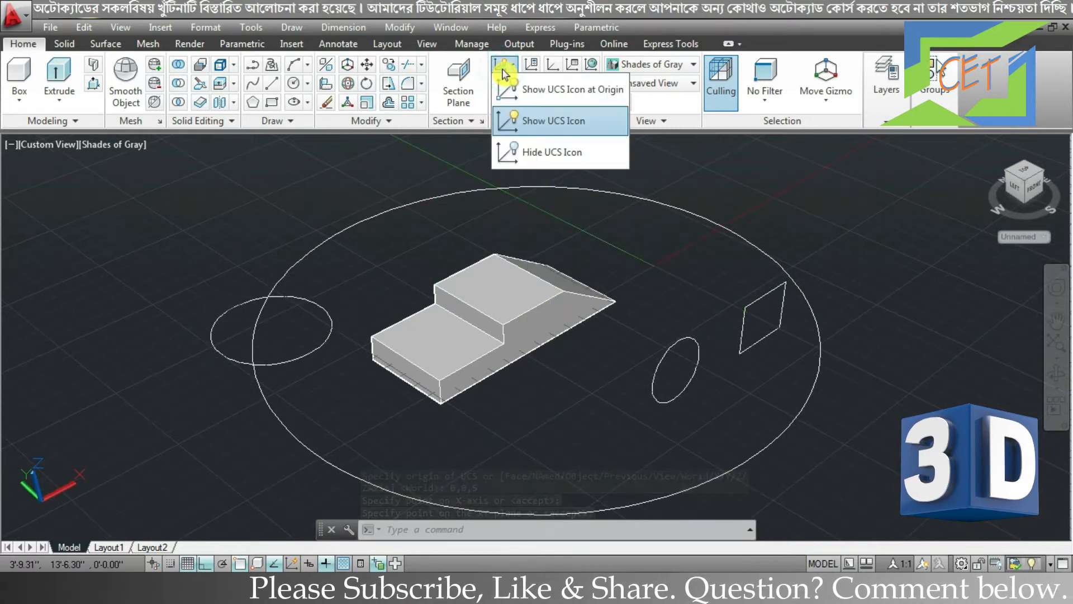
pyautogui.click(531, 94)
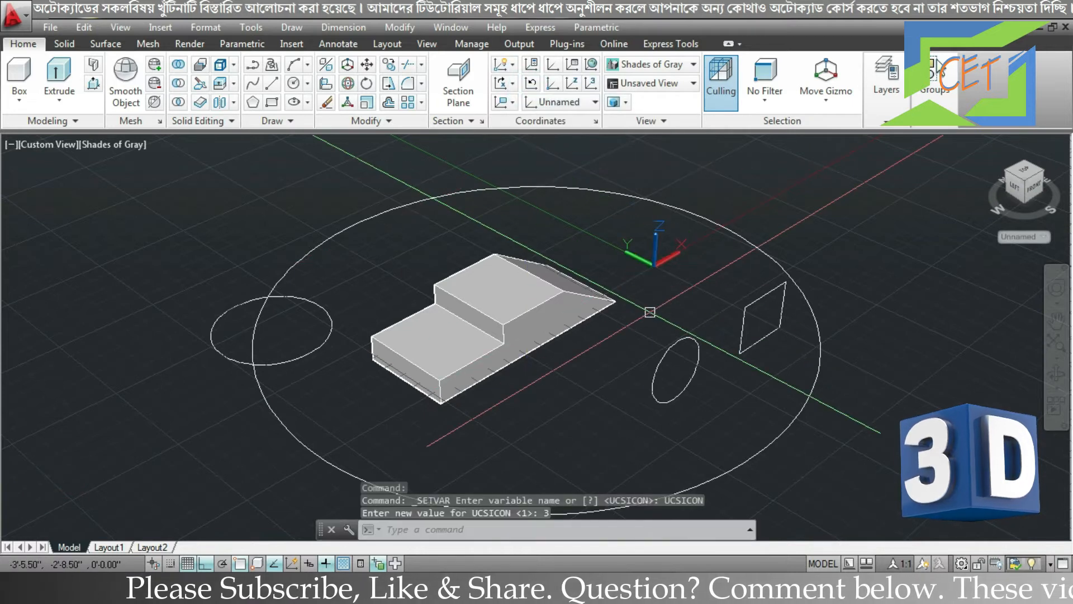
pyautogui.keyDown('shift'); pyautogui.moveTo(651, 312); pyautogui.dragTo(649, 233, button='middle'); pyautogui.keyUp('shift')
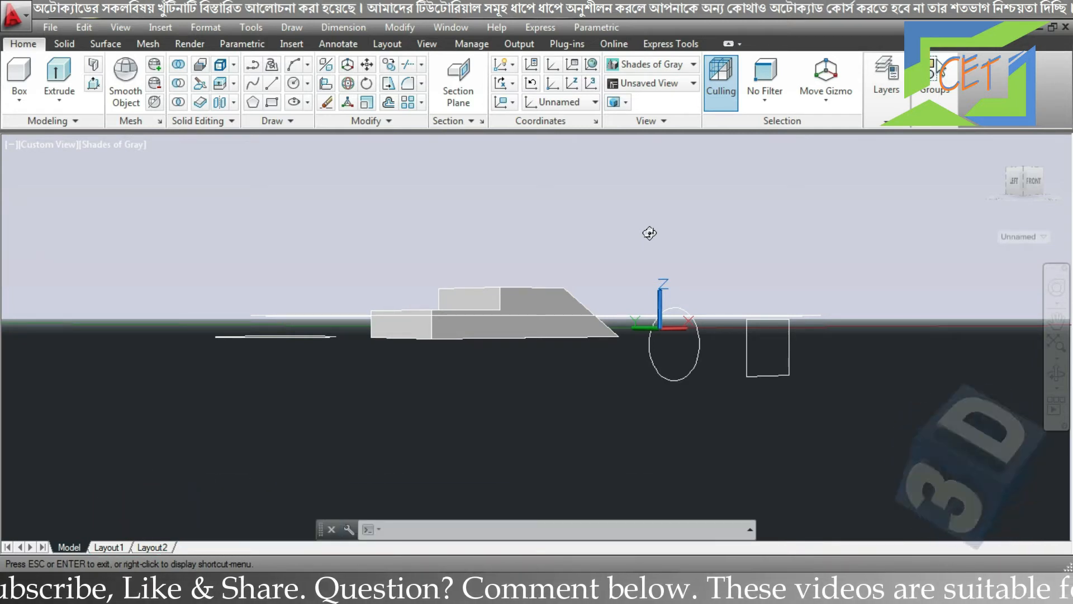
pyautogui.keyDown('shift'); pyautogui.moveTo(649, 233); pyautogui.dragTo(640, 287, button='middle'); pyautogui.keyUp('shift')
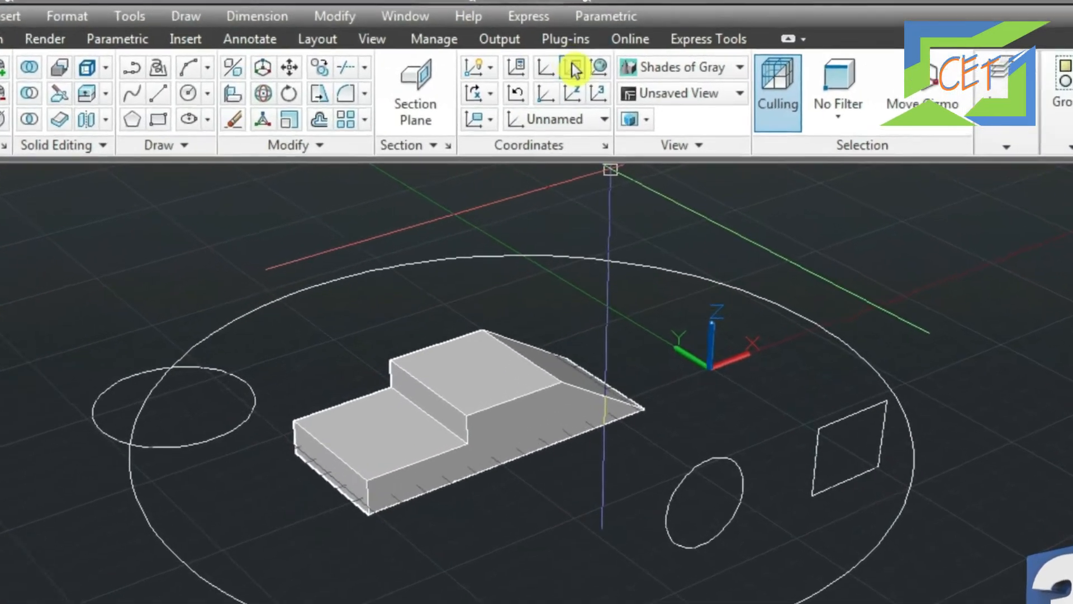
# Step: Rename the unnamed UCS as "5 unit up" and set it as the current coordinate system
pyautogui.click(573, 64)
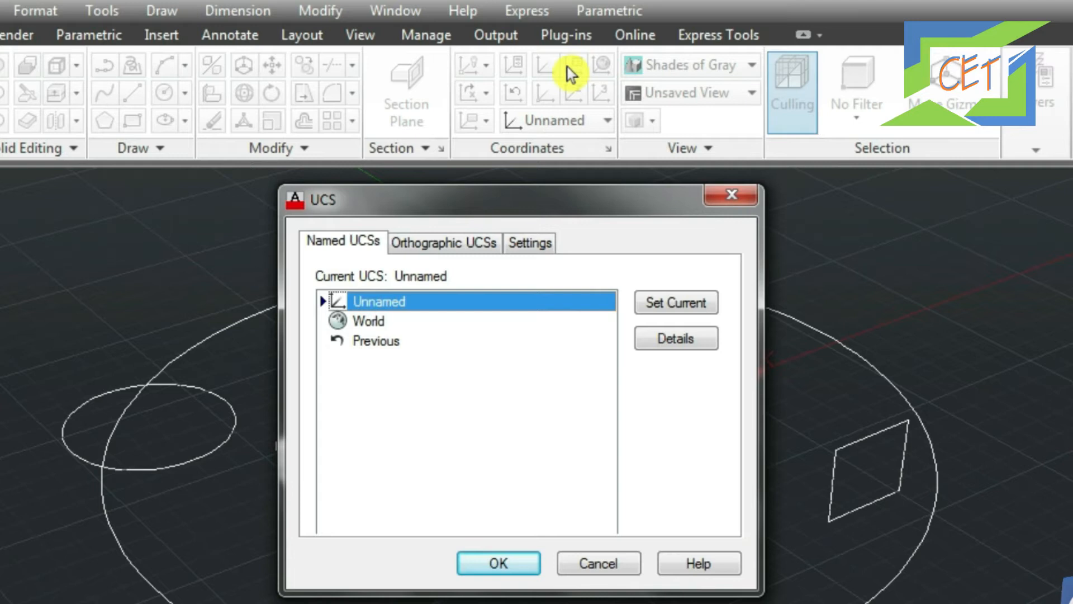
pyautogui.click(404, 299)
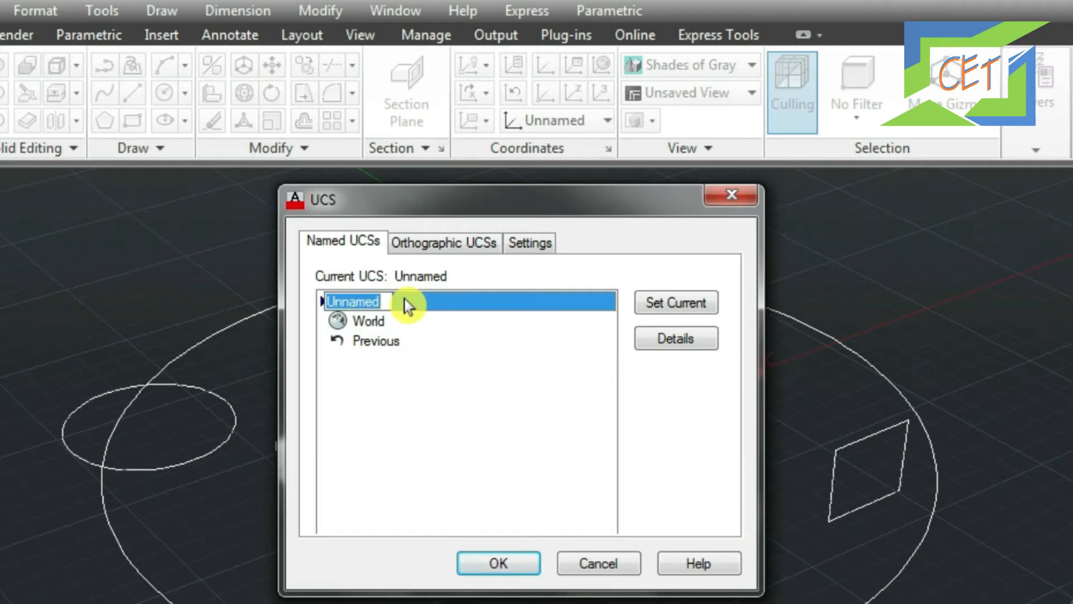
pyautogui.write('5 unit up')
pyautogui.click(677, 302)
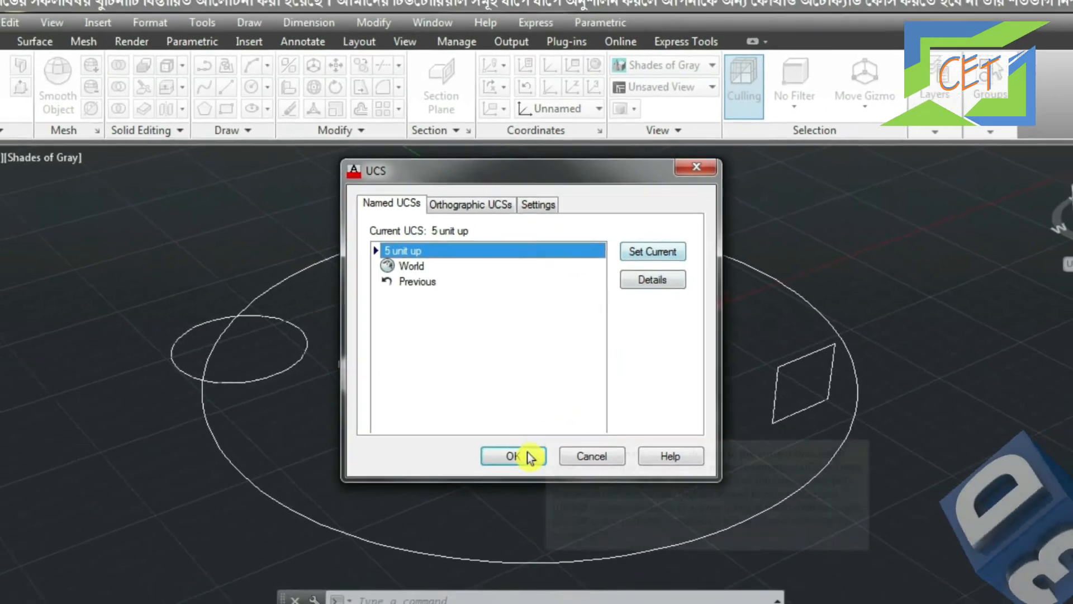
pyautogui.click(511, 563)
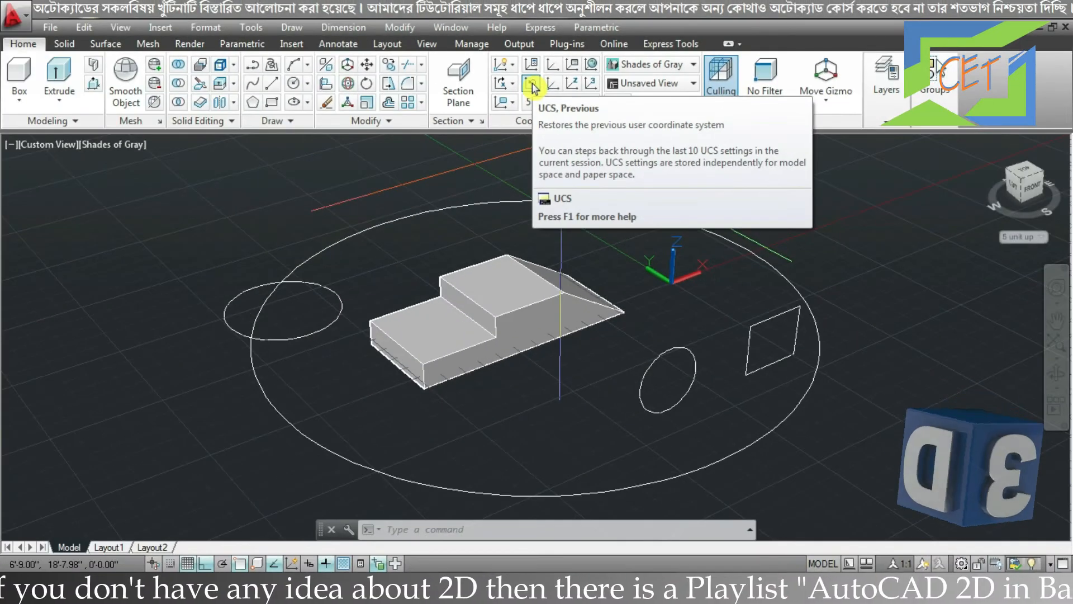
# Step: Step back through the previous UCS settings to the custom UCS with the vertical XY plane
pyautogui.click(536, 128)
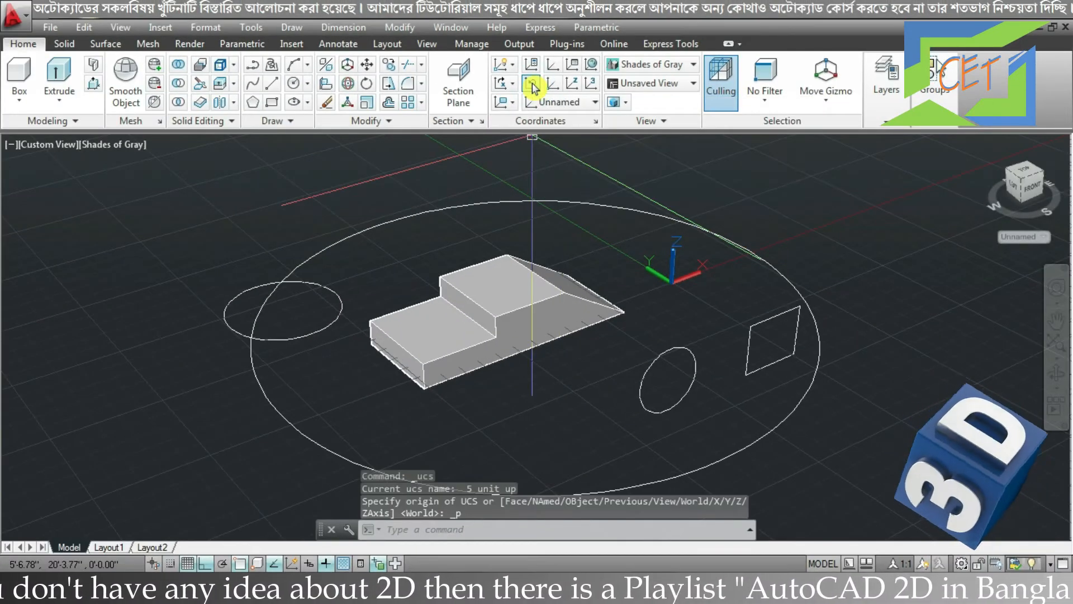
pyautogui.click(532, 87)
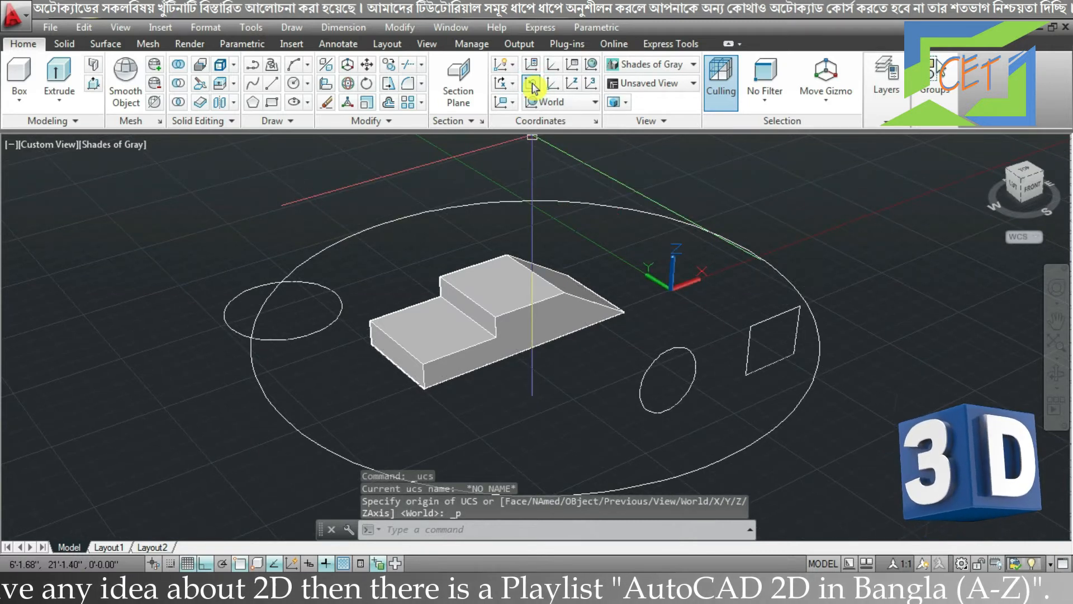
pyautogui.click(532, 86)
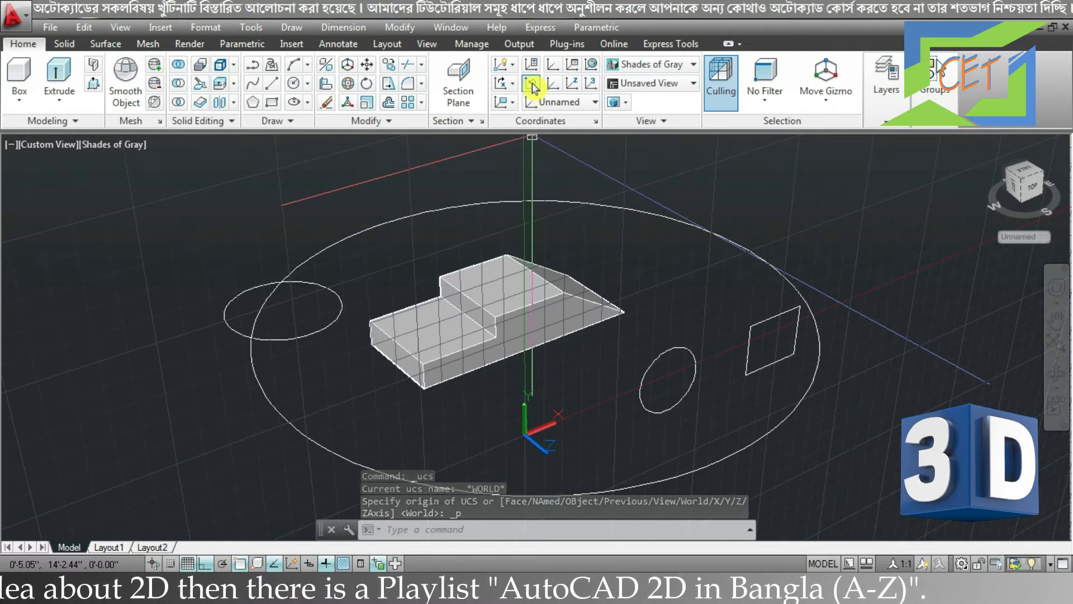
pyautogui.press('Escape')
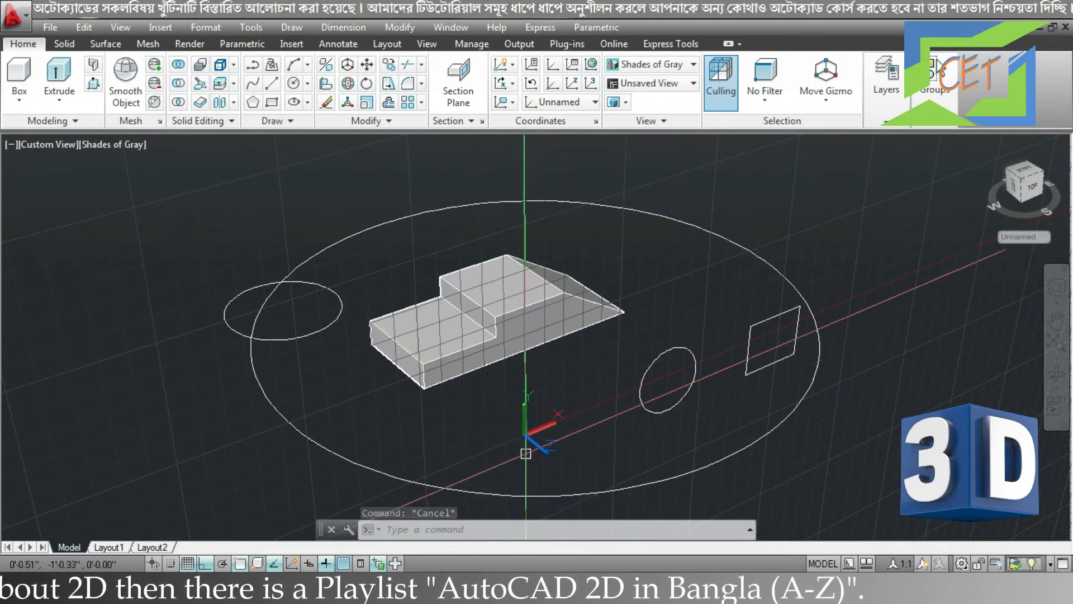
# Step: Move only the UCS origin to the front corner of the solid's upper block, and restore the previous UCS
pyautogui.click(535, 441)
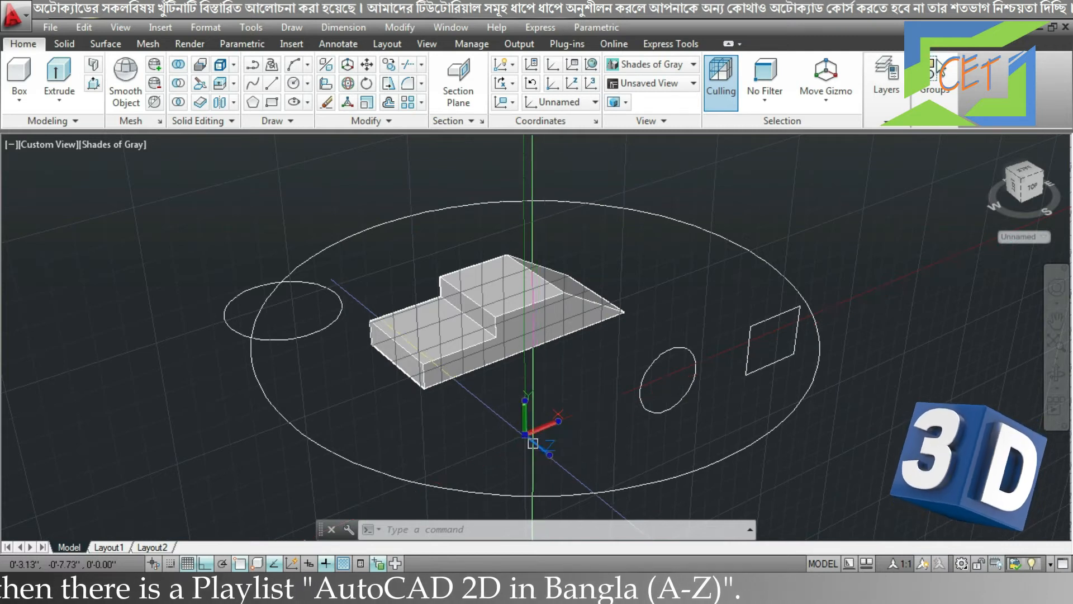
pyautogui.moveTo(526, 441)
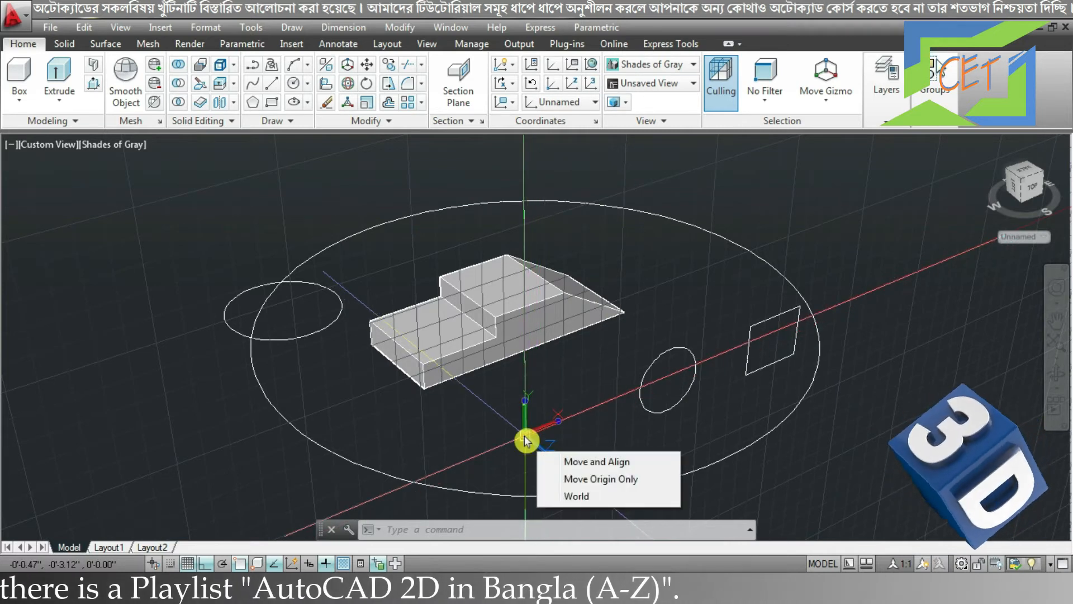
pyautogui.click(574, 480)
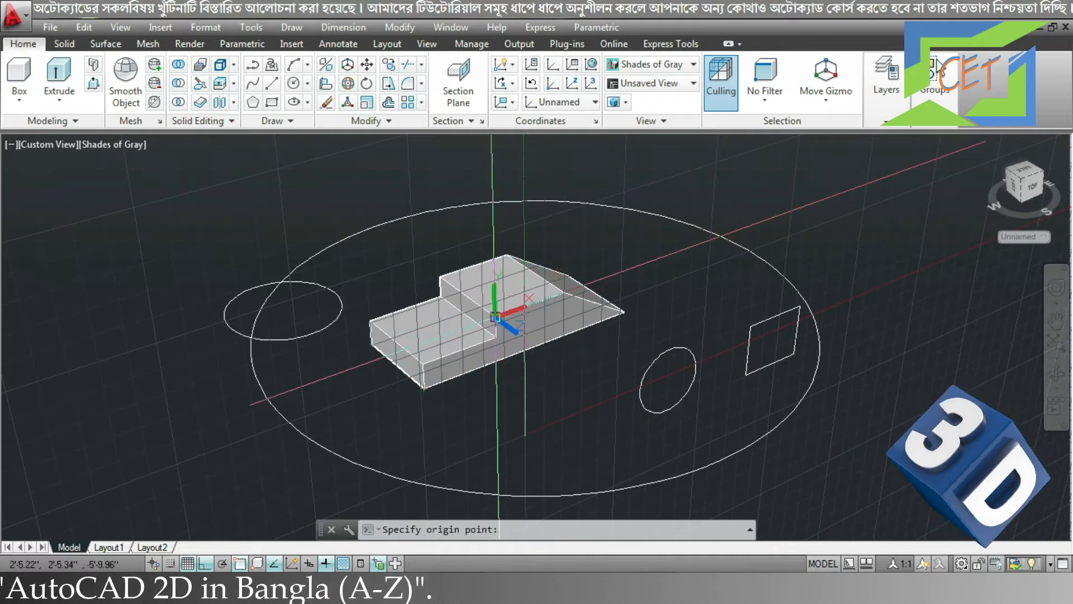
pyautogui.click(495, 317)
pyautogui.moveTo(495, 317)
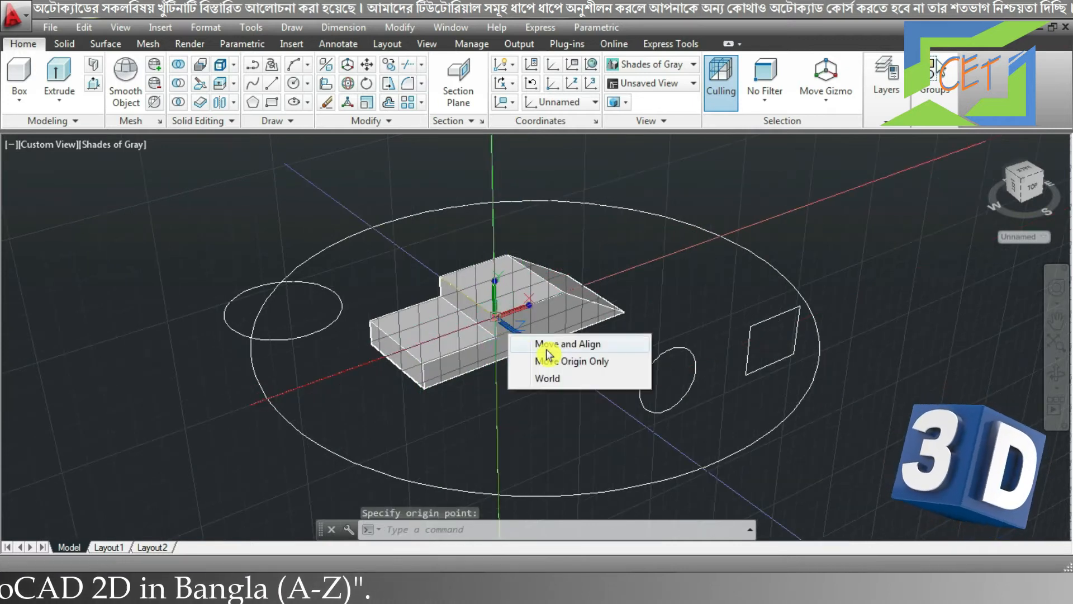
pyautogui.press('Escape')
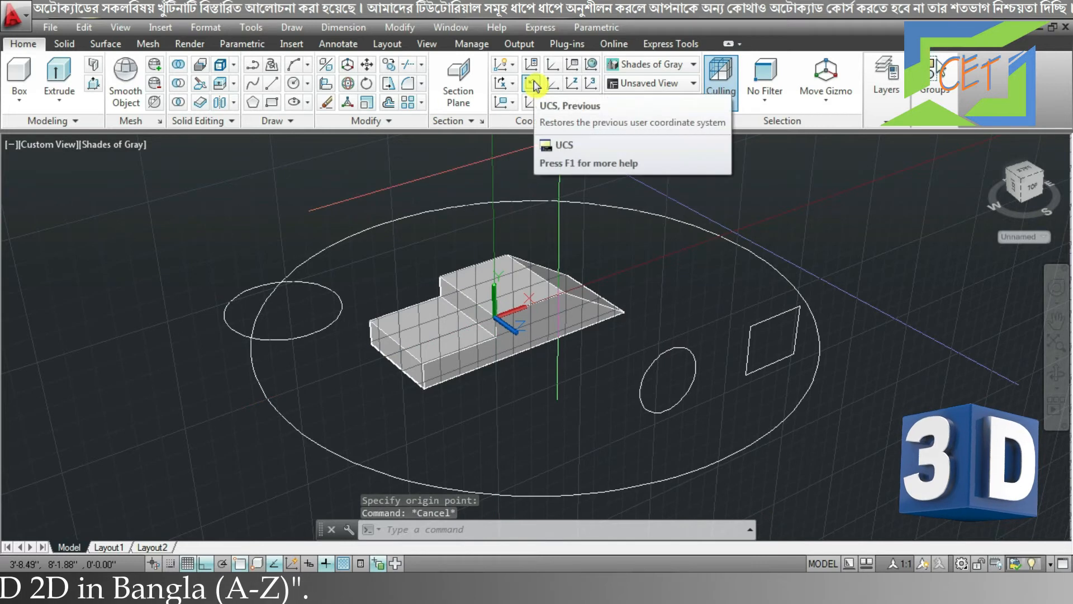
pyautogui.click(532, 84)
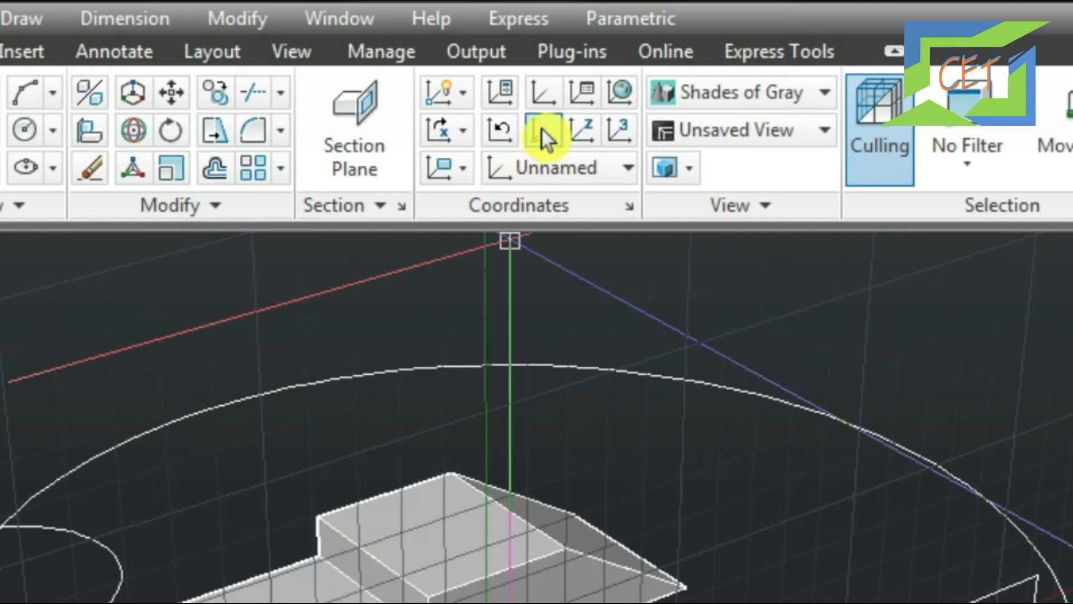
# Step: Move the UCS origin to the centre of the small circle beside the solid's lower block, with Ortho off
pyautogui.click(541, 128)
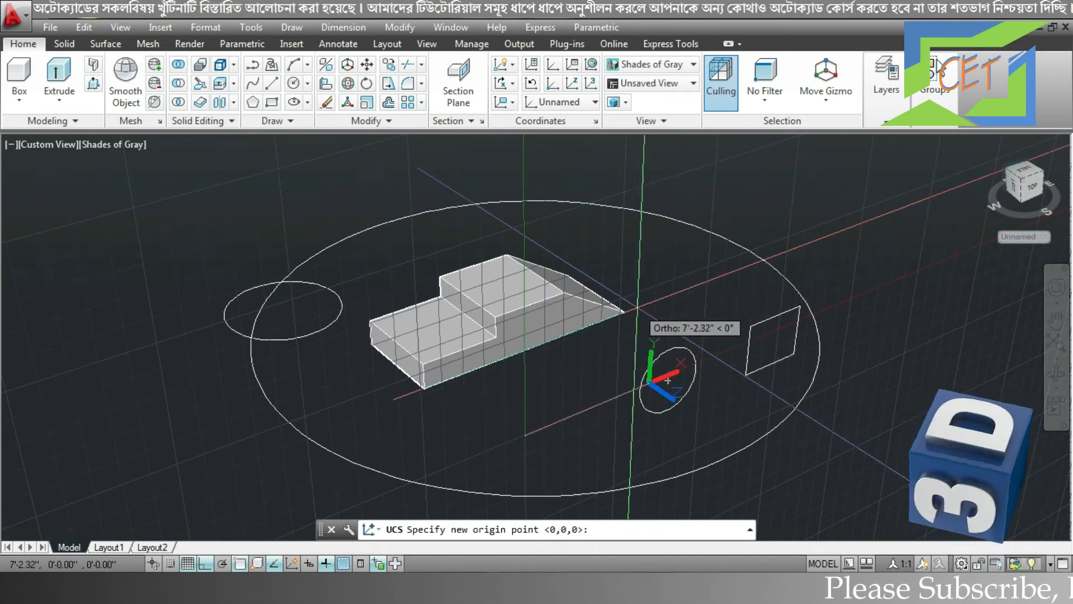
pyautogui.press('F8')
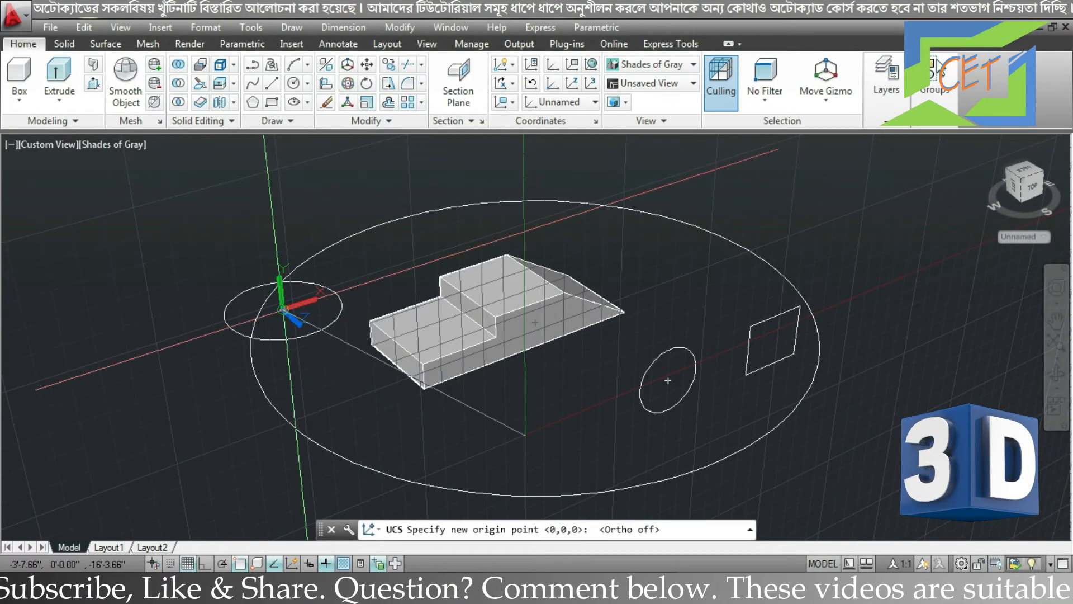
pyautogui.click(282, 309)
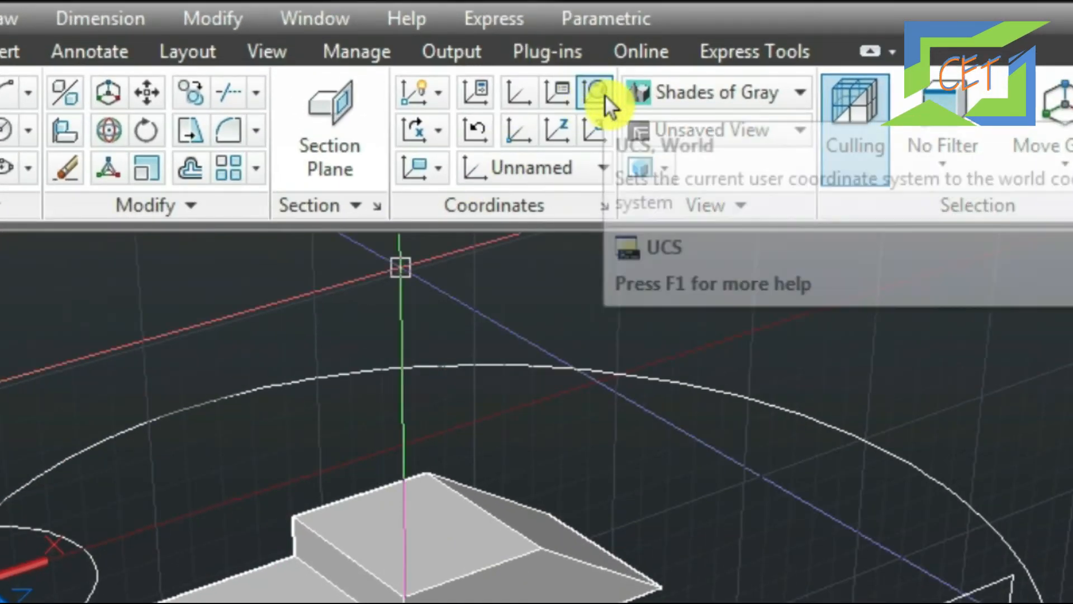
# Step: Restore the World UCS and define a Z-Axis Vector UCS with its origin outside the large circle beyond the rectangle and Z pointing straight up
pyautogui.click(597, 91)
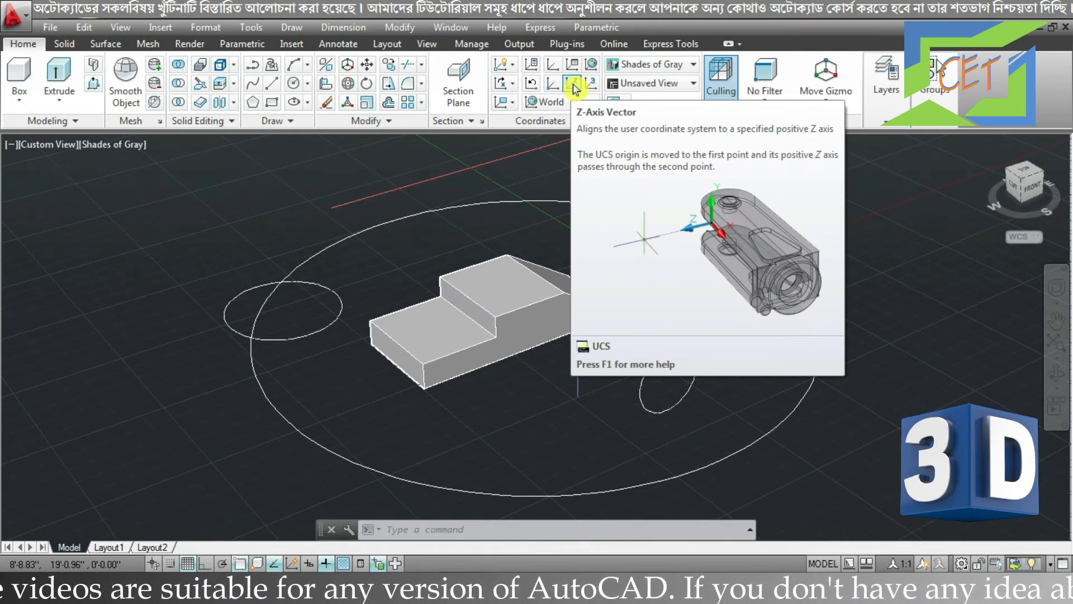
pyautogui.click(574, 88)
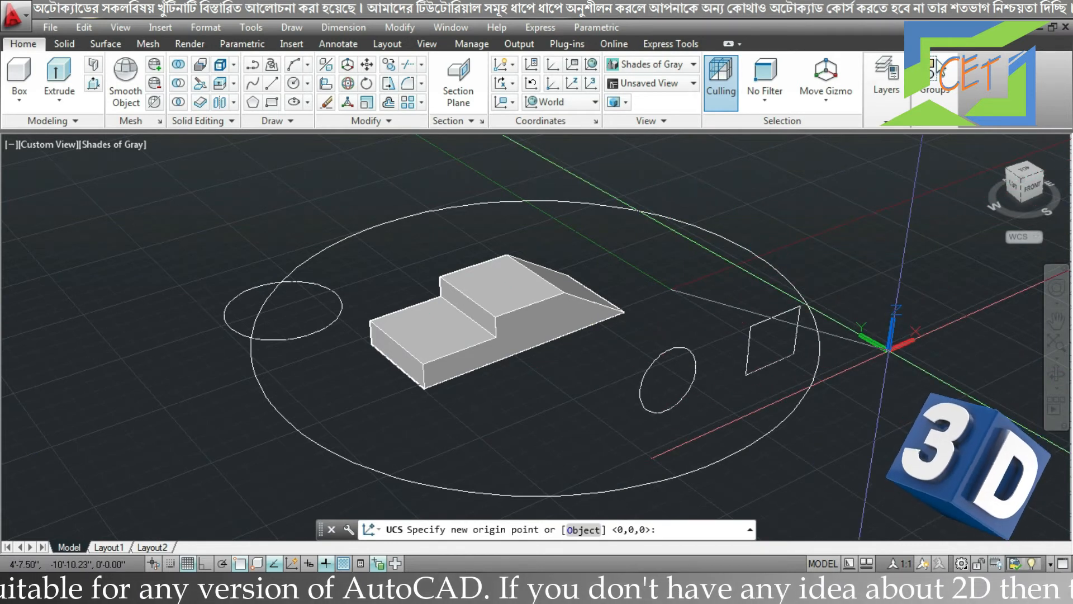
pyautogui.click(889, 350)
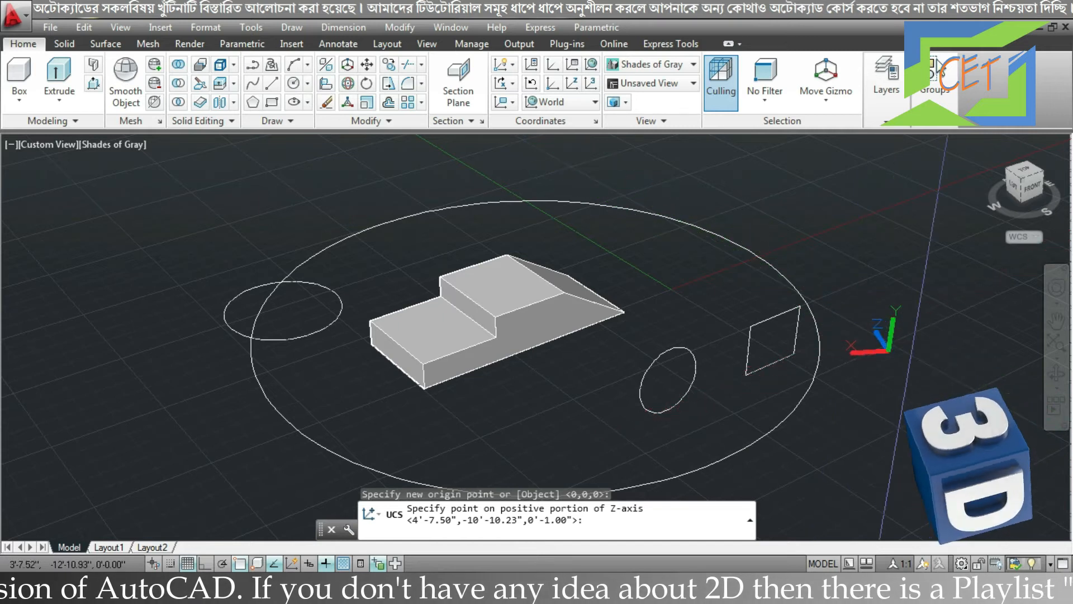
pyautogui.press('F8')
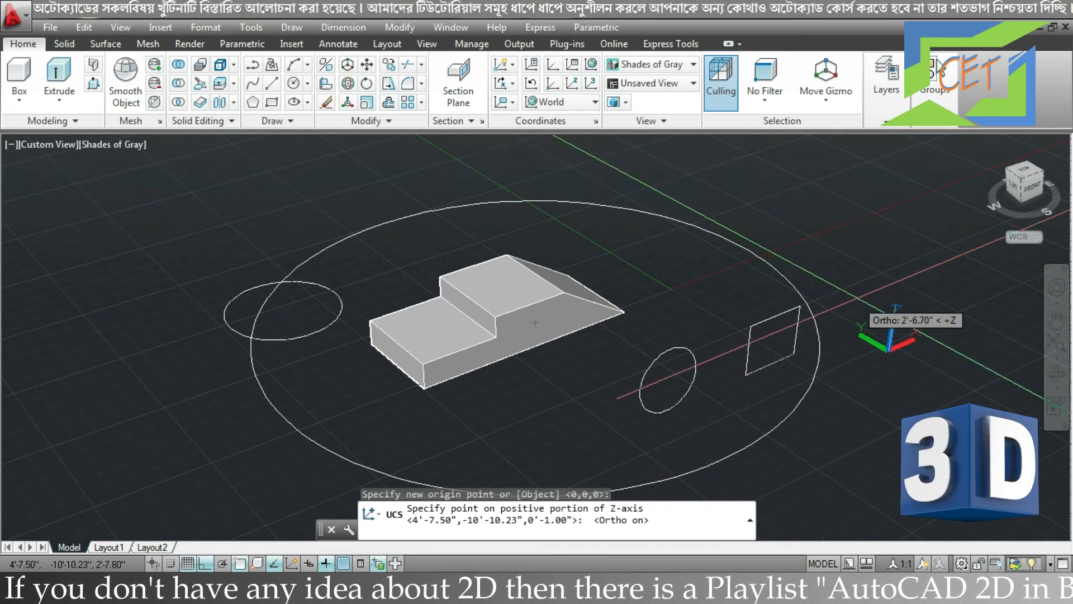
pyautogui.click(889, 285)
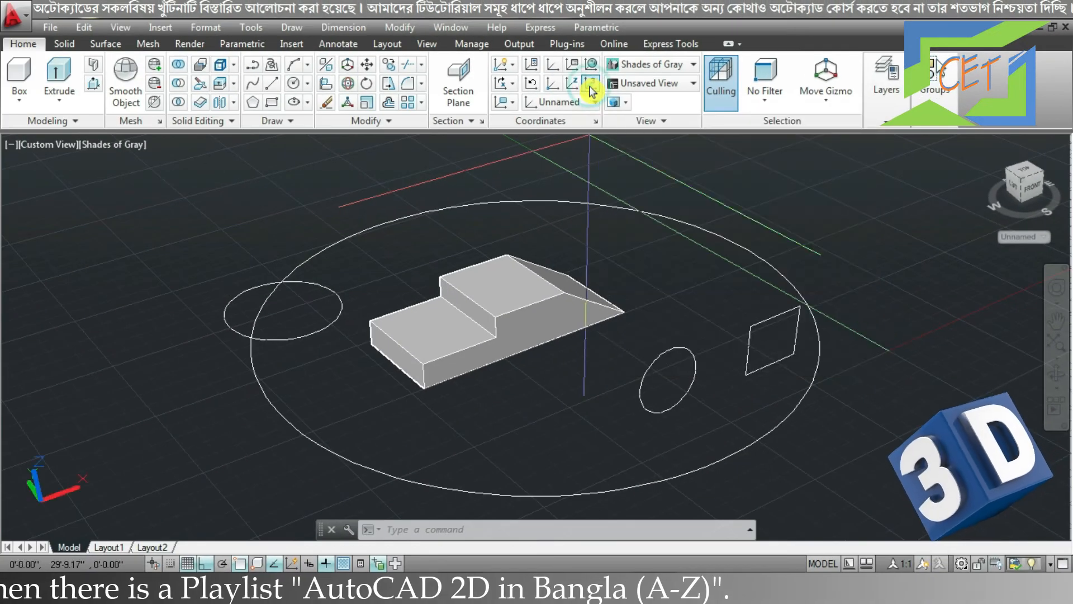
# Step: Define a 3-point UCS at the front corner of the solid's upper block, with X and Y along its adjoining top edges
pyautogui.click(591, 85)
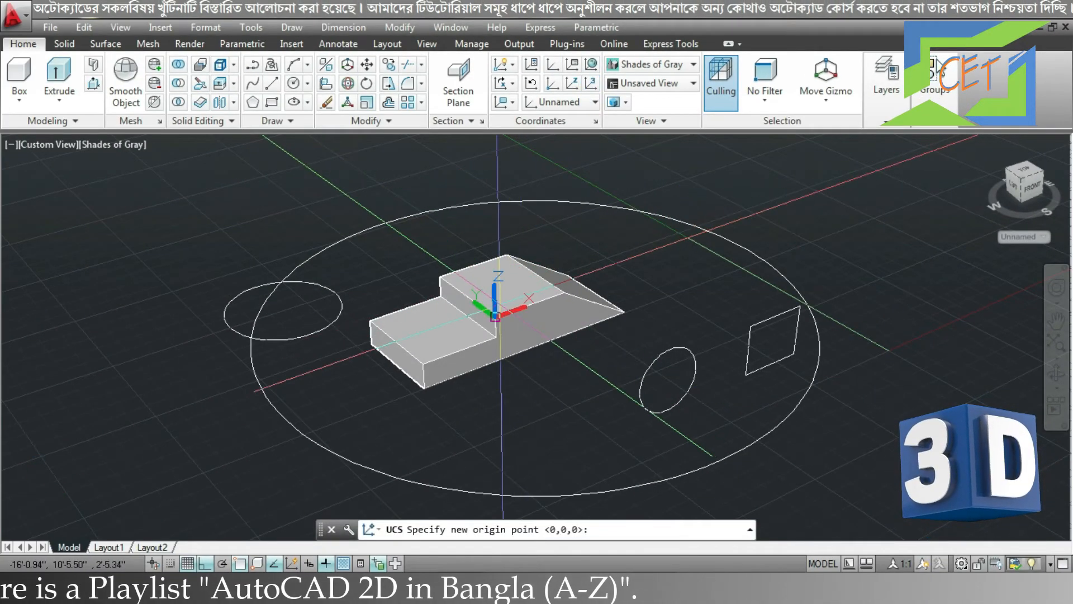
pyautogui.scroll(3, 495, 316)
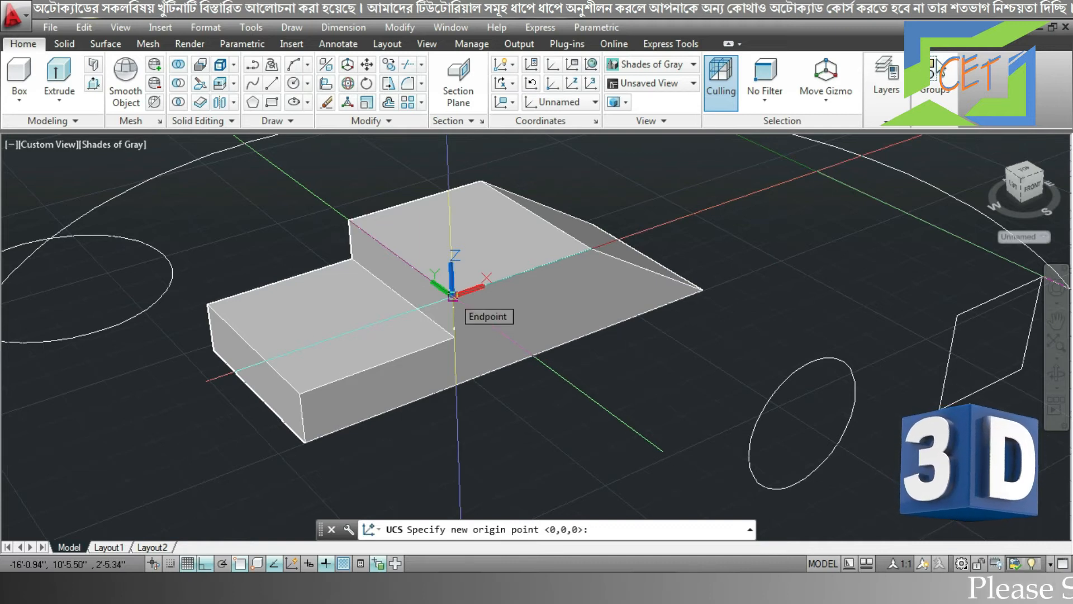
pyautogui.scroll(3, 453, 295)
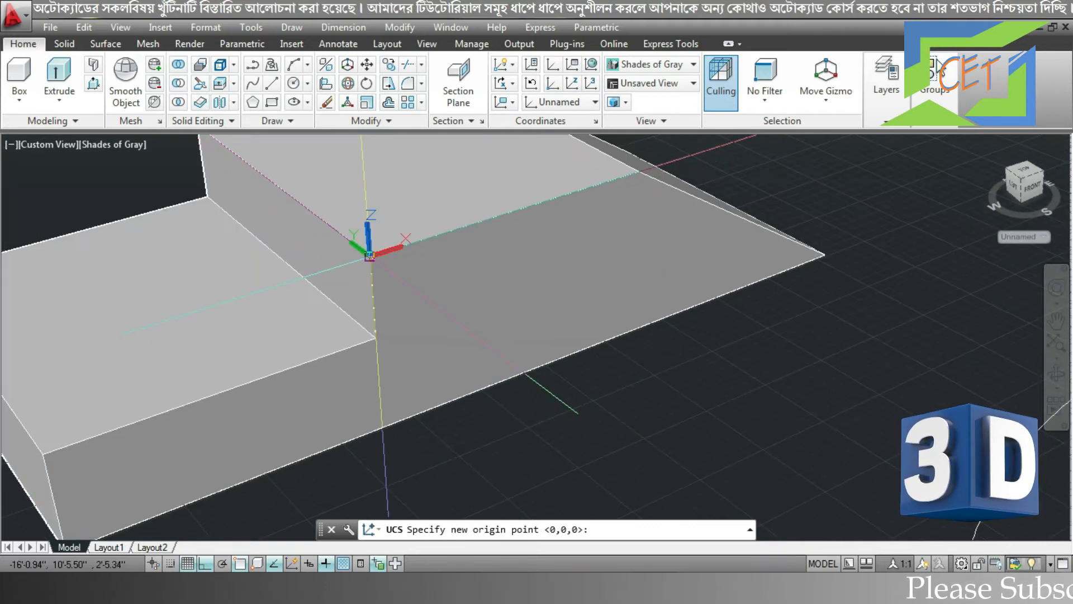
pyautogui.click(369, 255)
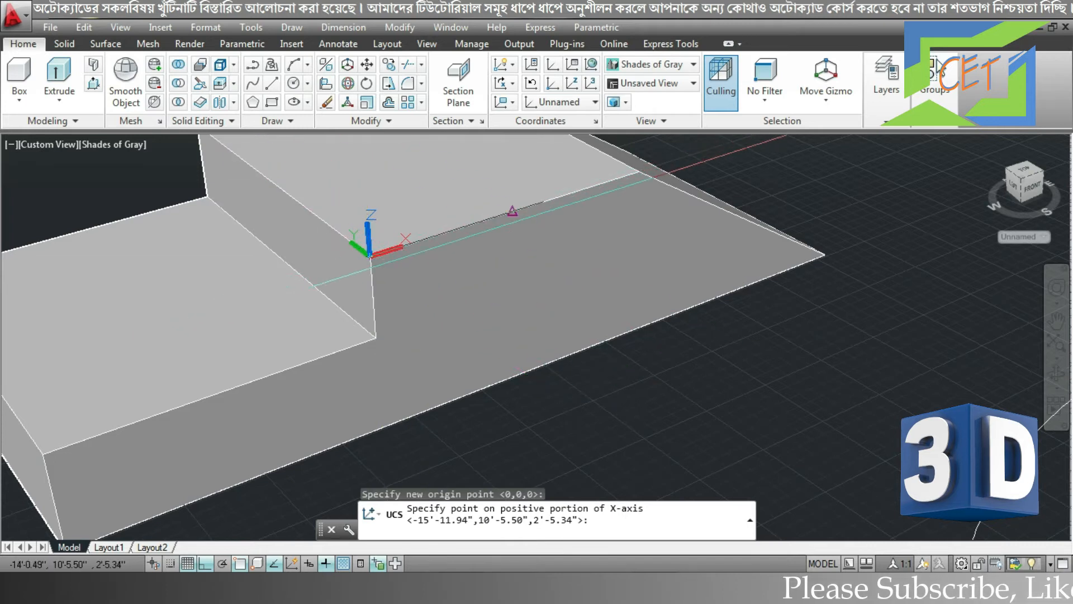
pyautogui.click(639, 171)
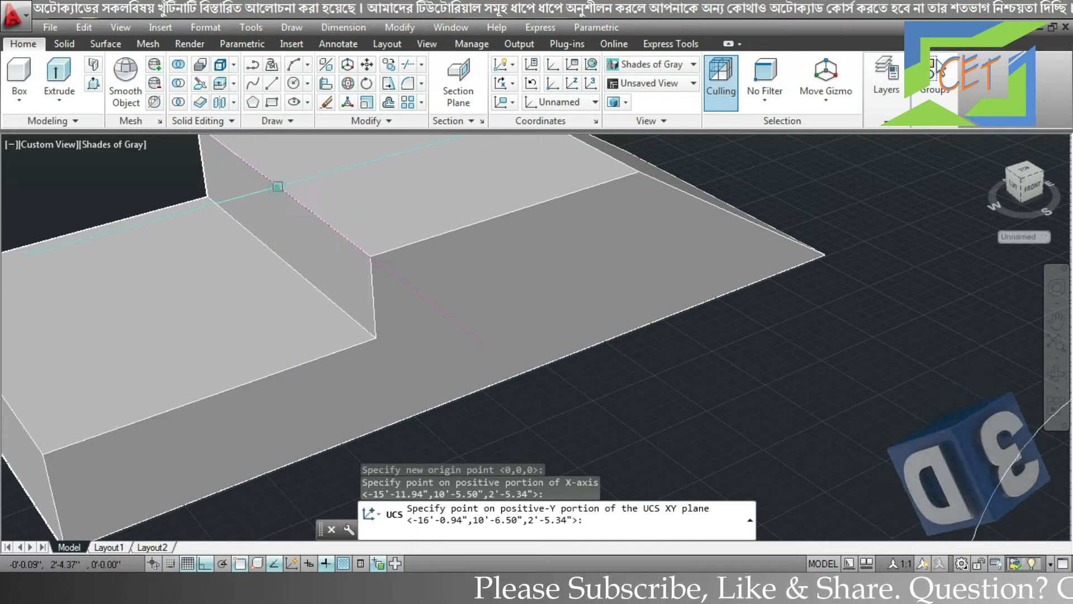
pyautogui.click(275, 184)
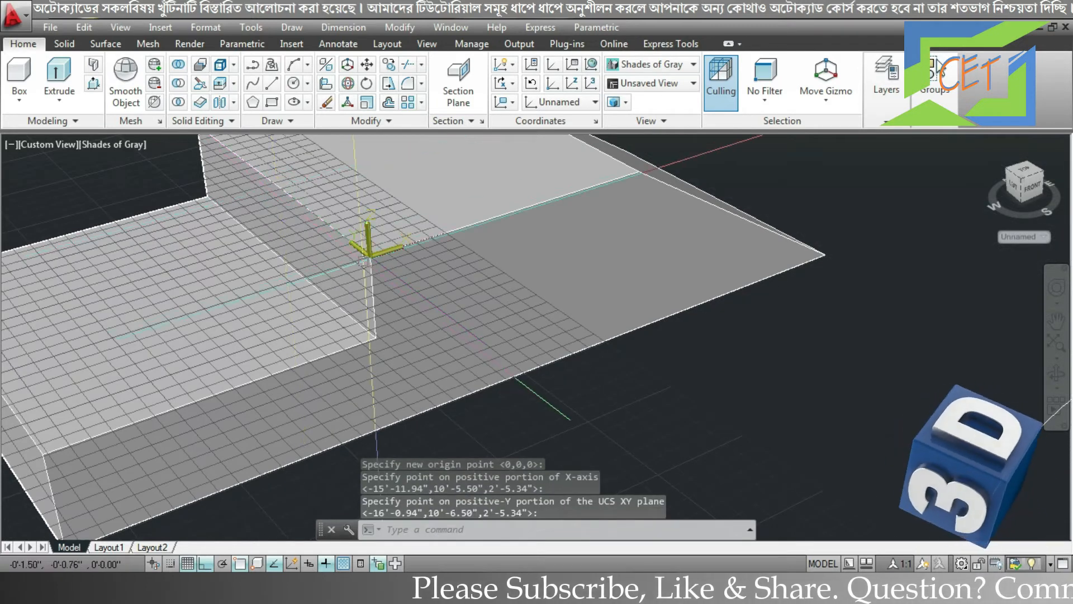
pyautogui.moveTo(303, 274); pyautogui.dragTo(479, 347, button='middle')
pyautogui.scroll(8, 249, 207)
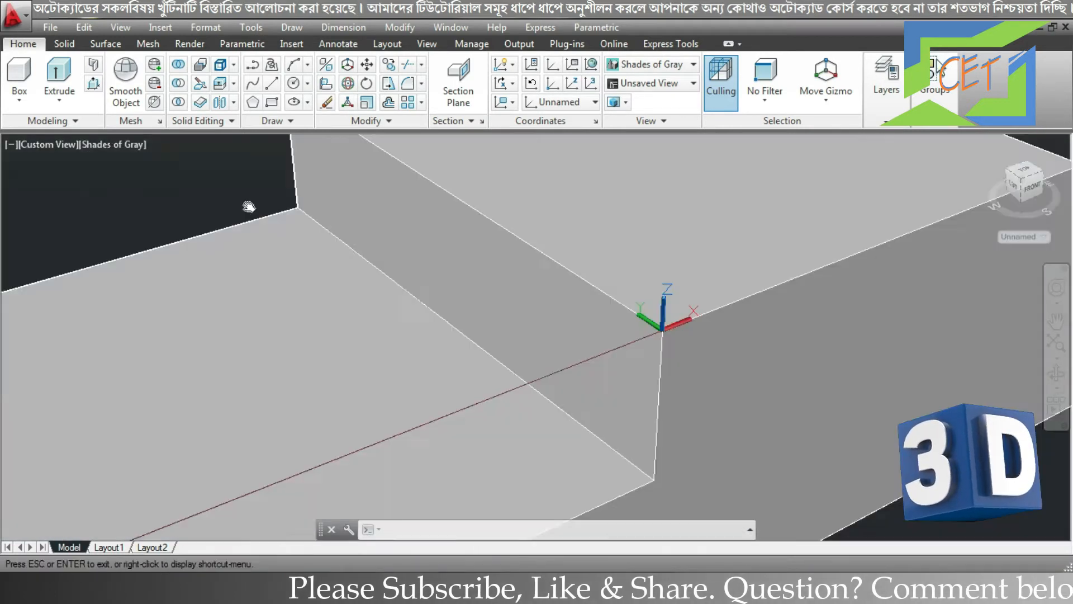
pyautogui.press('Escape')
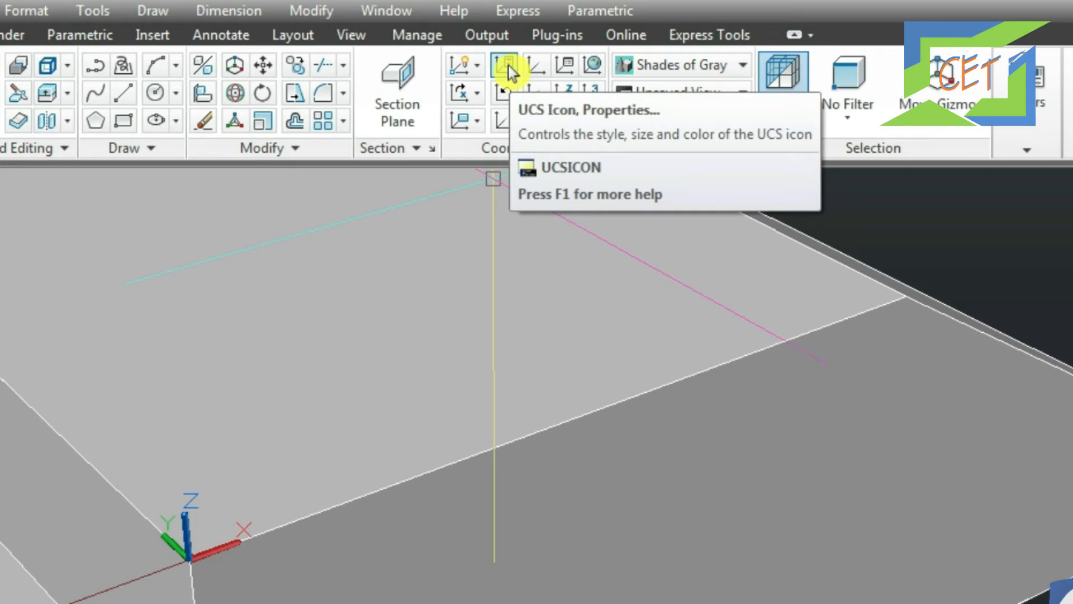
# Step: In the UCS icon properties, try the 2D style, return to 3D, and try line width 3 before setting 1 again
pyautogui.click(509, 66)
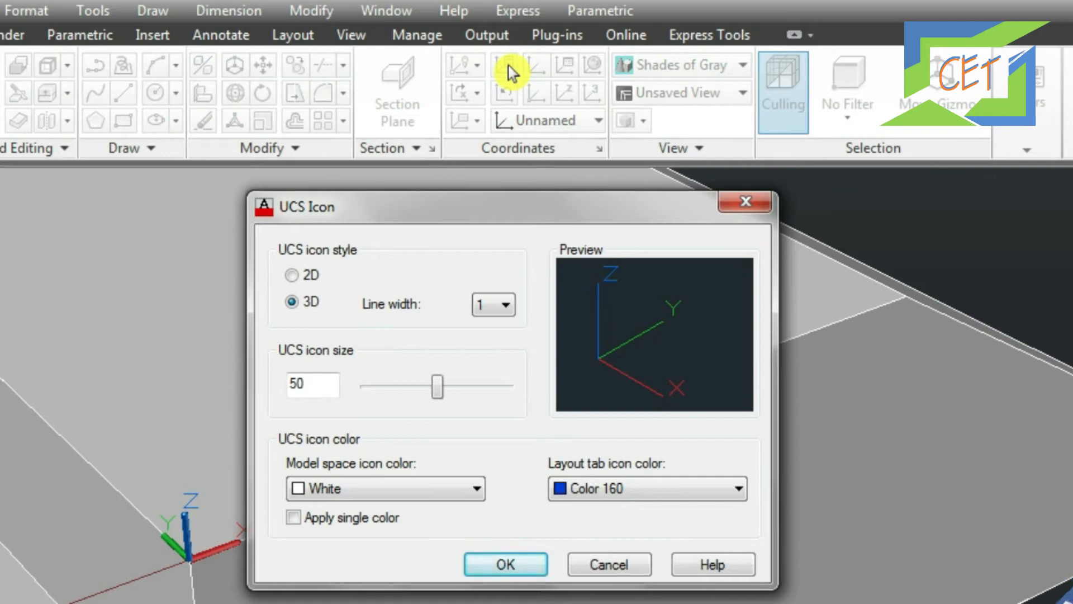
pyautogui.click(292, 276)
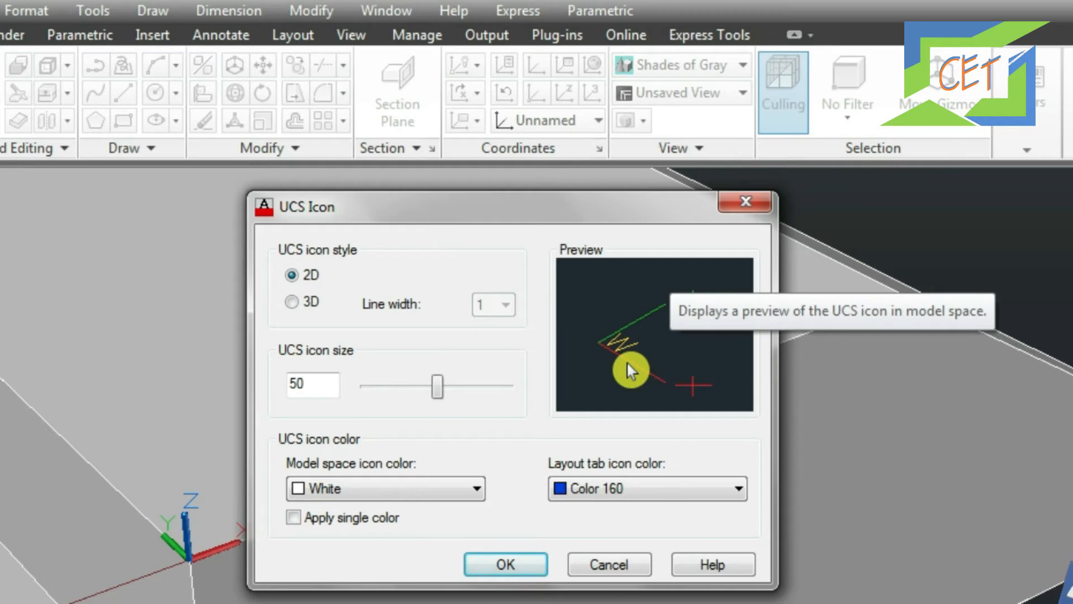
pyautogui.click(296, 305)
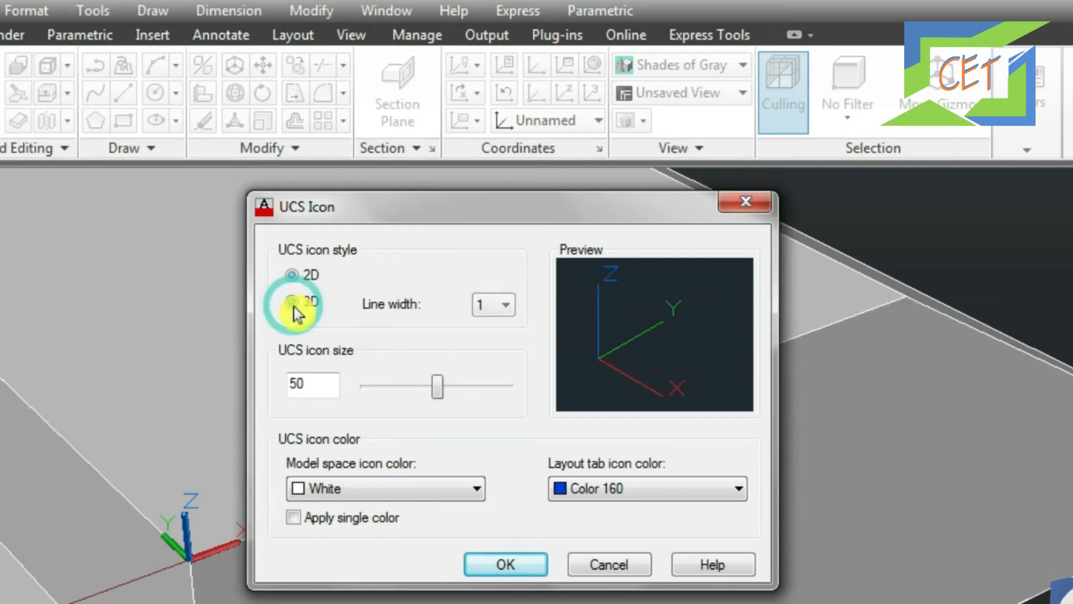
pyautogui.click(514, 310)
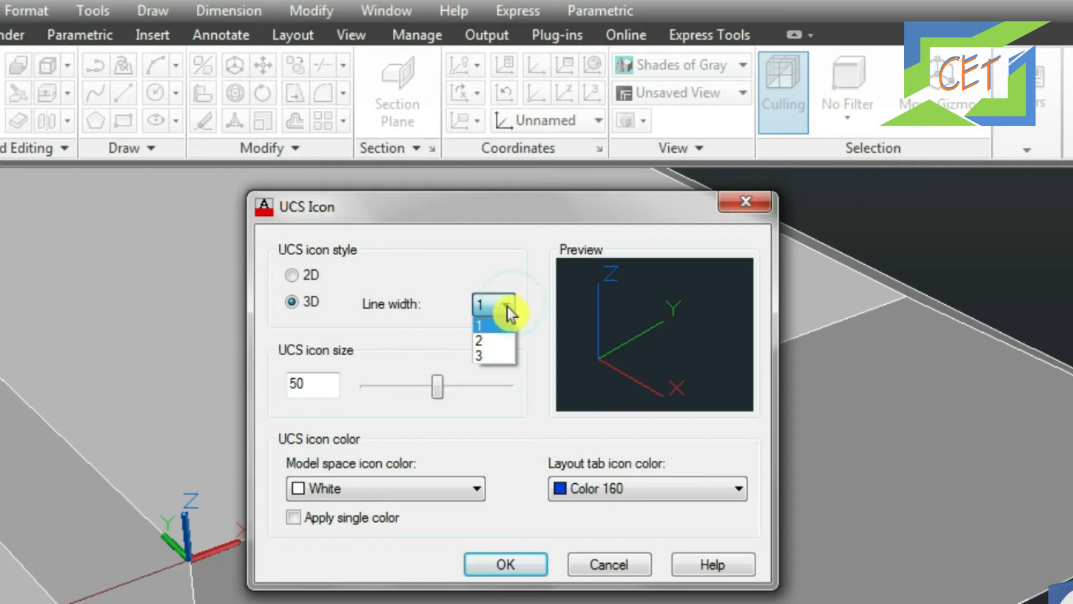
pyautogui.click(495, 351)
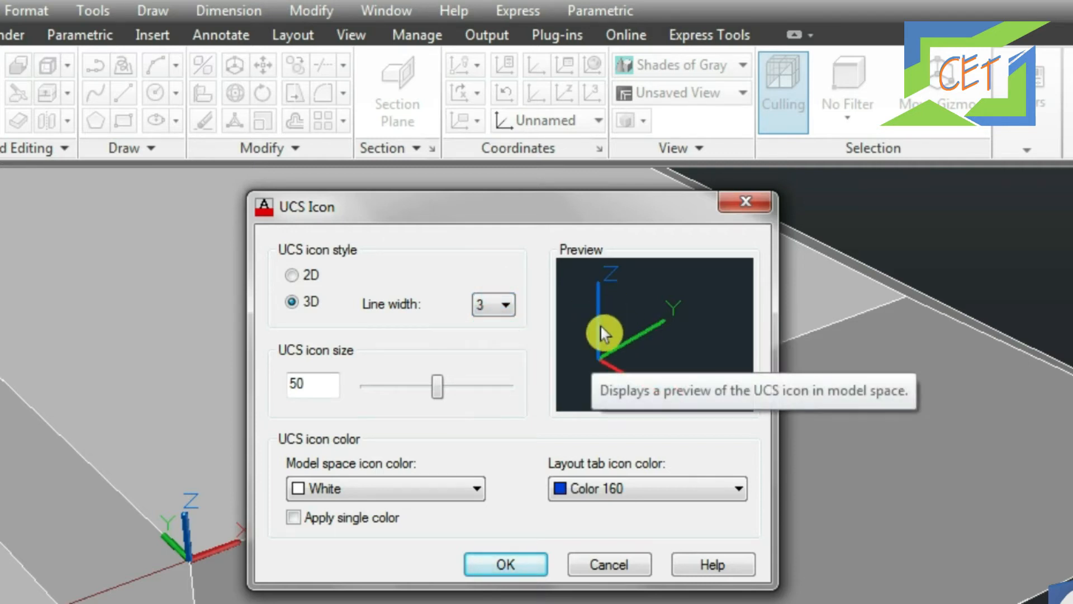
pyautogui.click(486, 304)
pyautogui.click(488, 323)
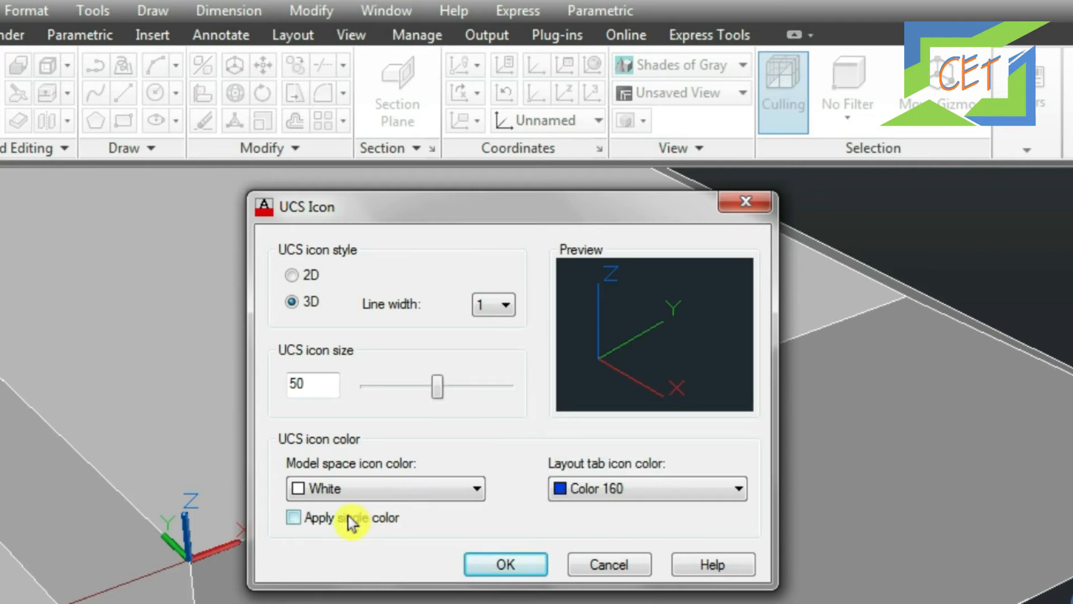
# Step: Try applying a single white color to the model space UCS icon, remove it, and cancel the icon settings
pyautogui.click(295, 519)
pyautogui.click(304, 486)
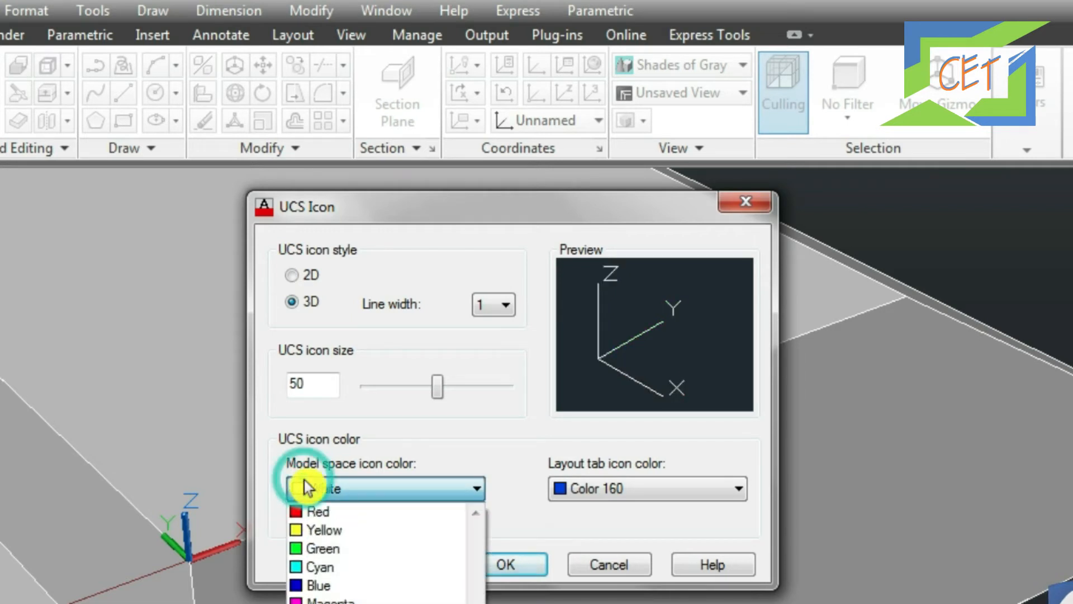
pyautogui.click(617, 281)
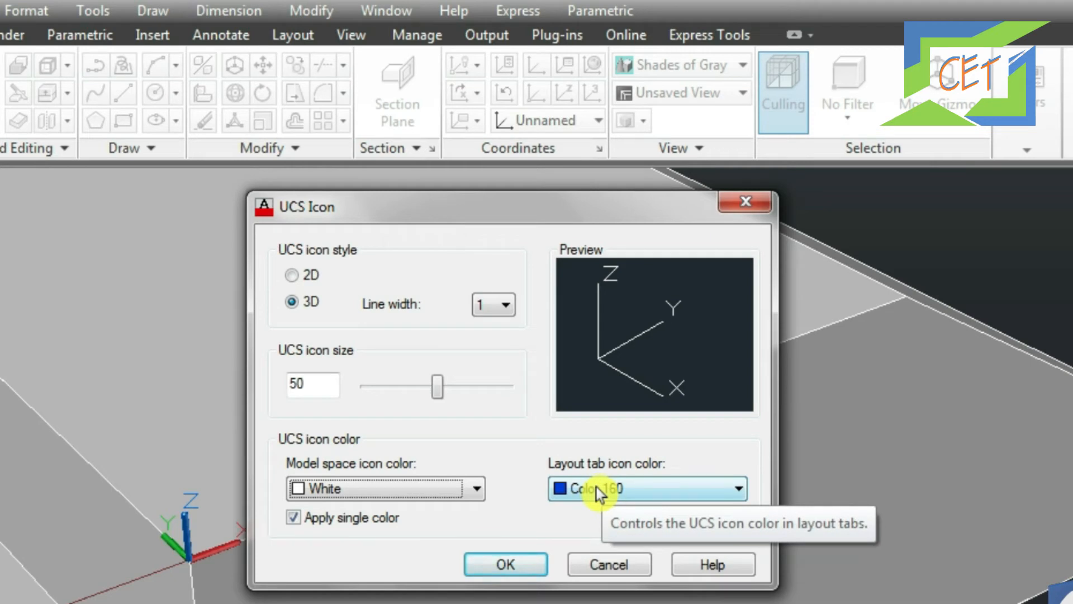
pyautogui.click(293, 517)
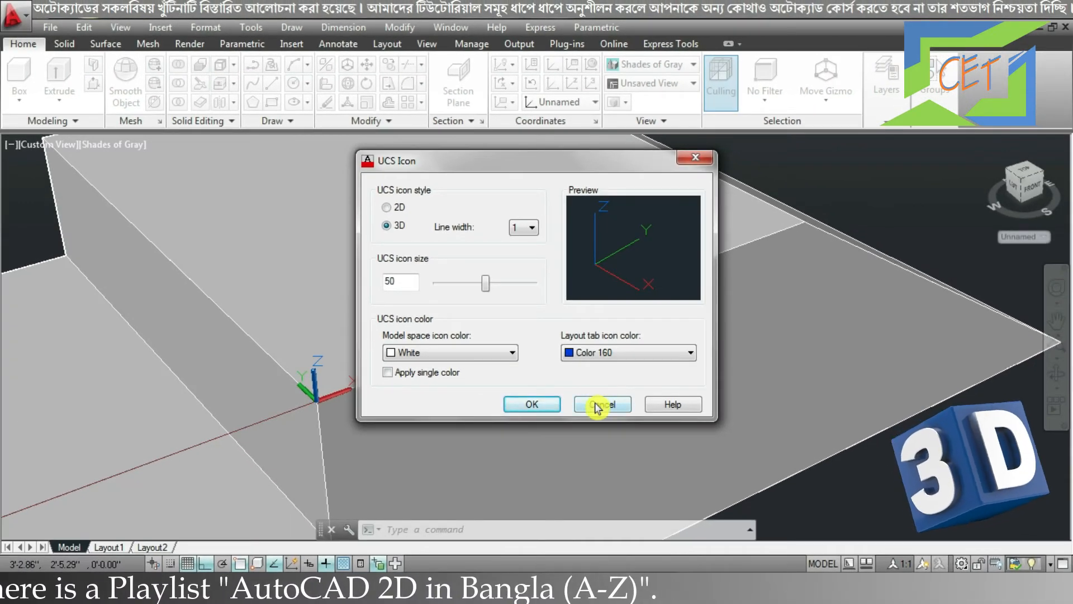
pyautogui.click(597, 404)
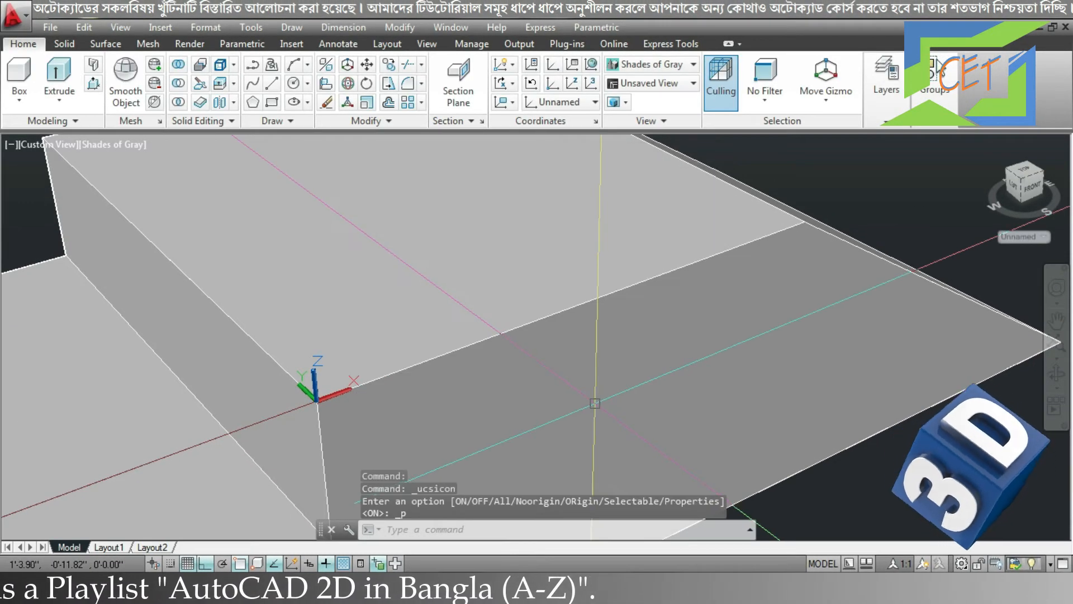
# Step: Rotate the UCS about its X axis so that Y points down the vertical edge at the upper block's front corner
pyautogui.click(513, 84)
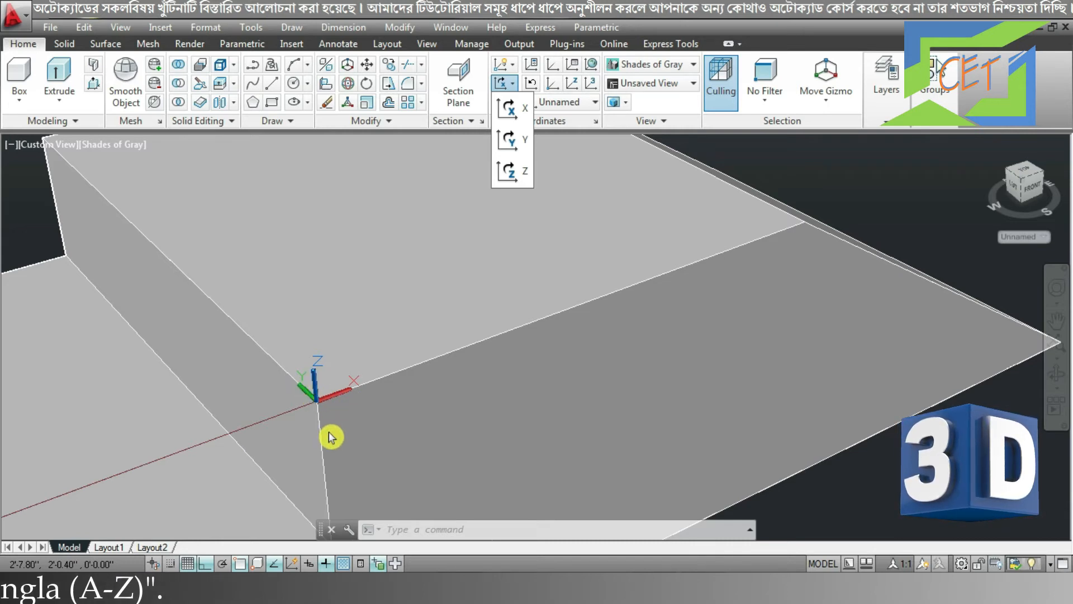
pyautogui.click(521, 112)
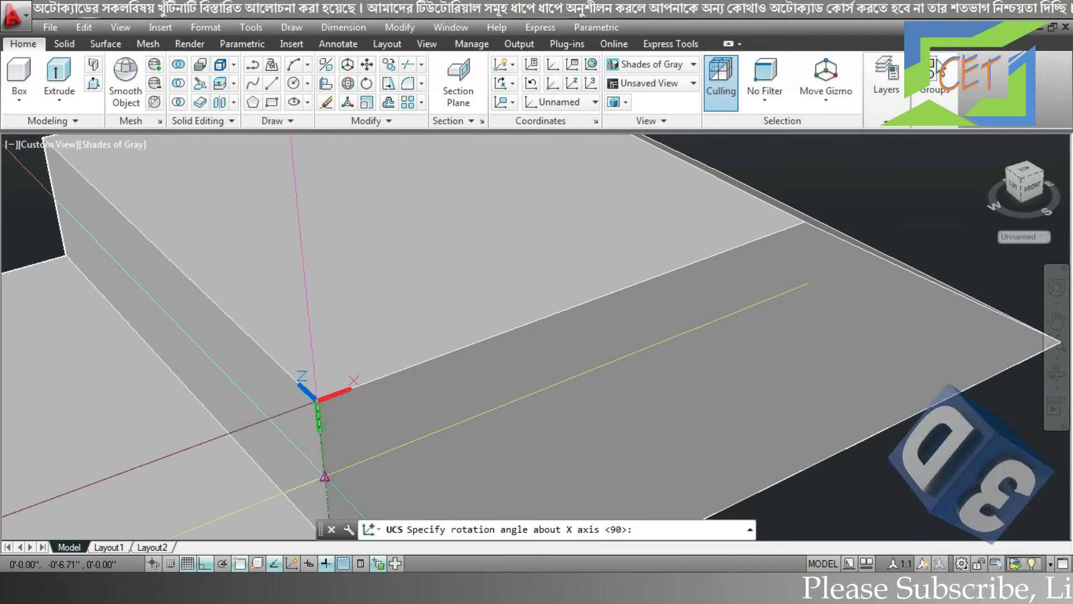
pyautogui.click(324, 476)
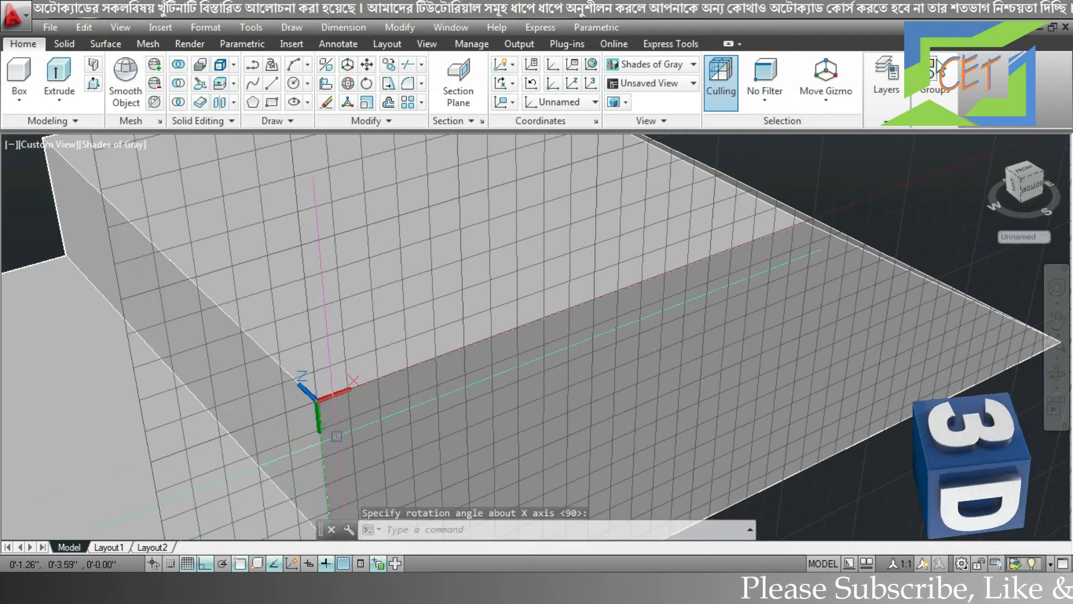
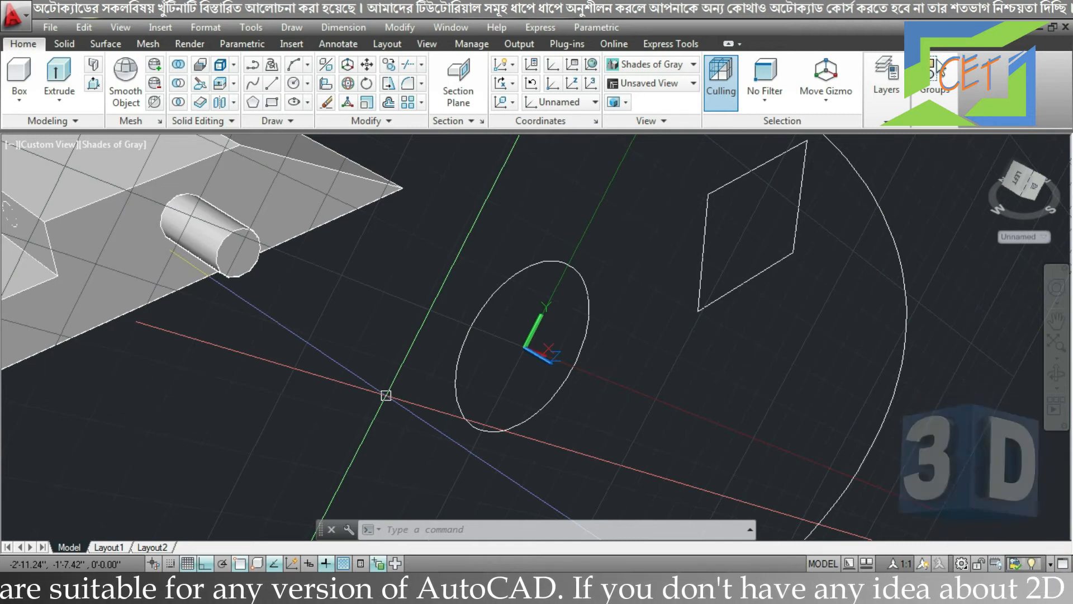
# Step: Draw a small circle on the current UCS plane, inside the large circle and near the upright circle and rectangle
pyautogui.scroll(-3, 486, 419)
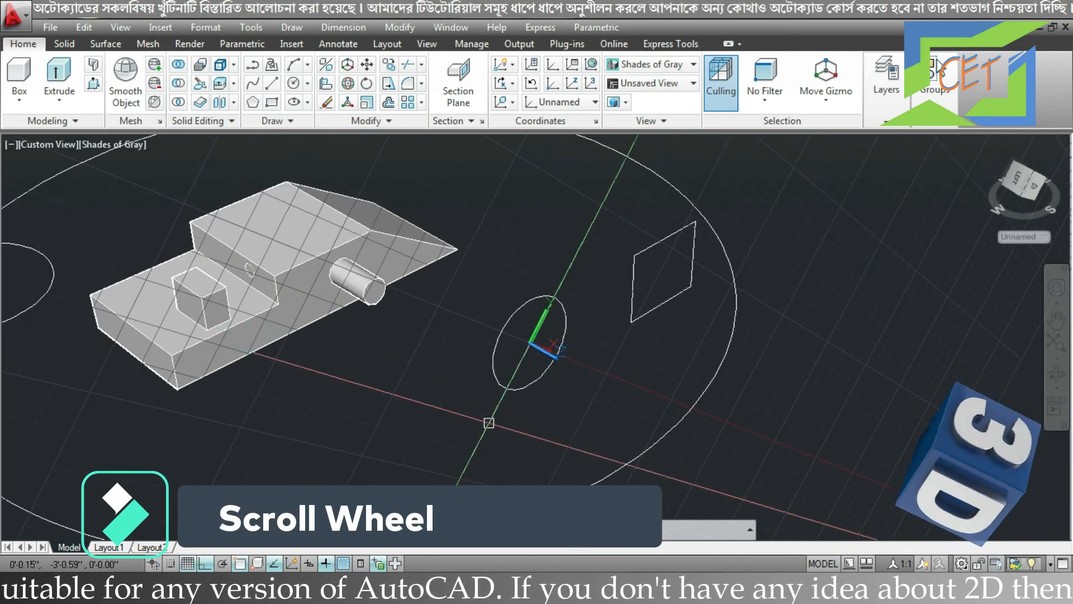
pyautogui.write('c')
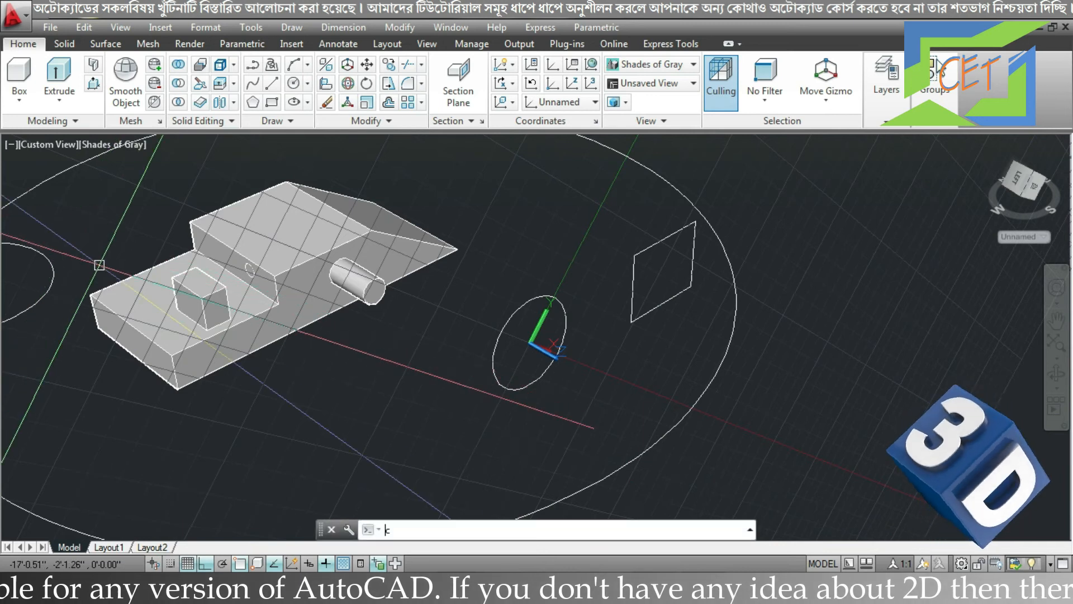
pyautogui.press('Return')
pyautogui.click(644, 400)
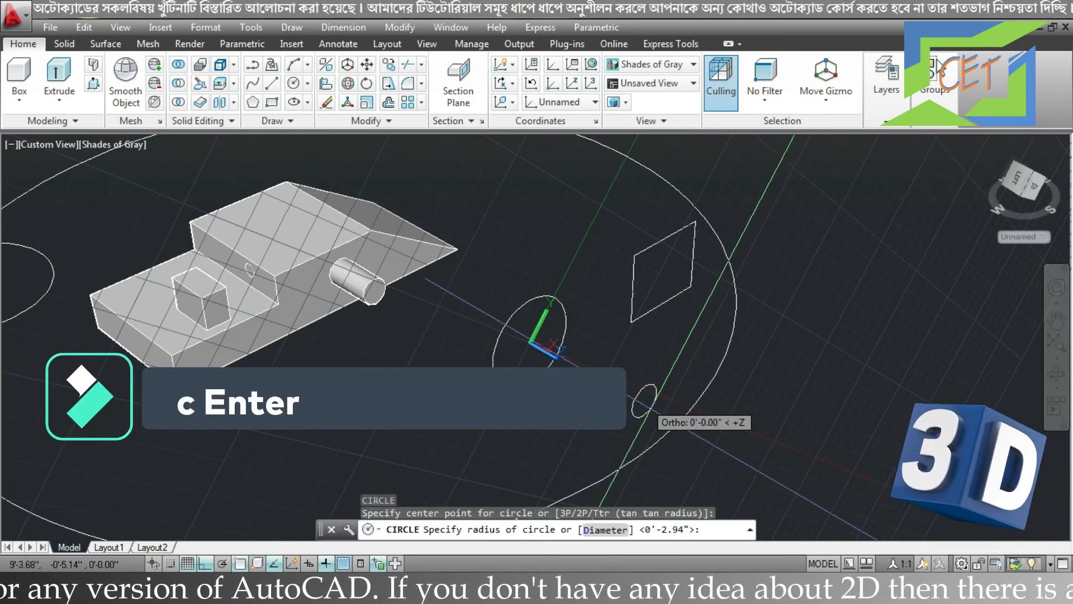
pyautogui.click(658, 415)
# Step: Inspect the new circle's orientation from another angle, then return to the home view and restore the World UCS
pyautogui.keyDown('shift'); pyautogui.moveTo(750, 426); pyautogui.dragTo(556, 377, button='middle'); pyautogui.keyUp('shift')
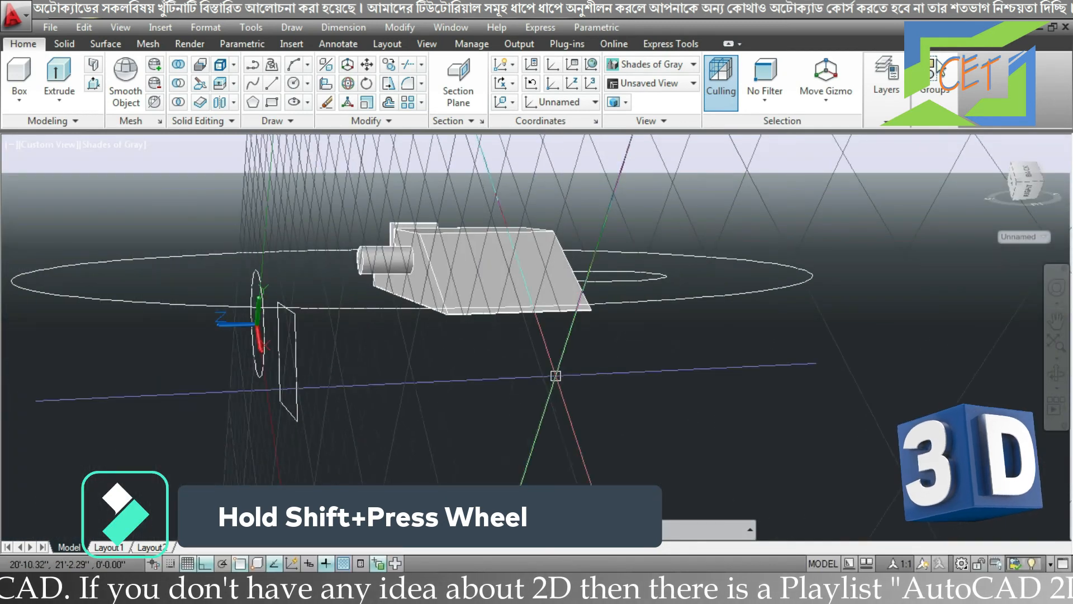
pyautogui.scroll(-1, 415, 407)
pyautogui.moveTo(409, 419)
pyautogui.keyDown('shift'); pyautogui.mouseDown(button='middle')
pyautogui.moveTo(428, 386)
pyautogui.moveTo(421, 427)
pyautogui.mouseUp(button='middle'); pyautogui.keyUp('shift')
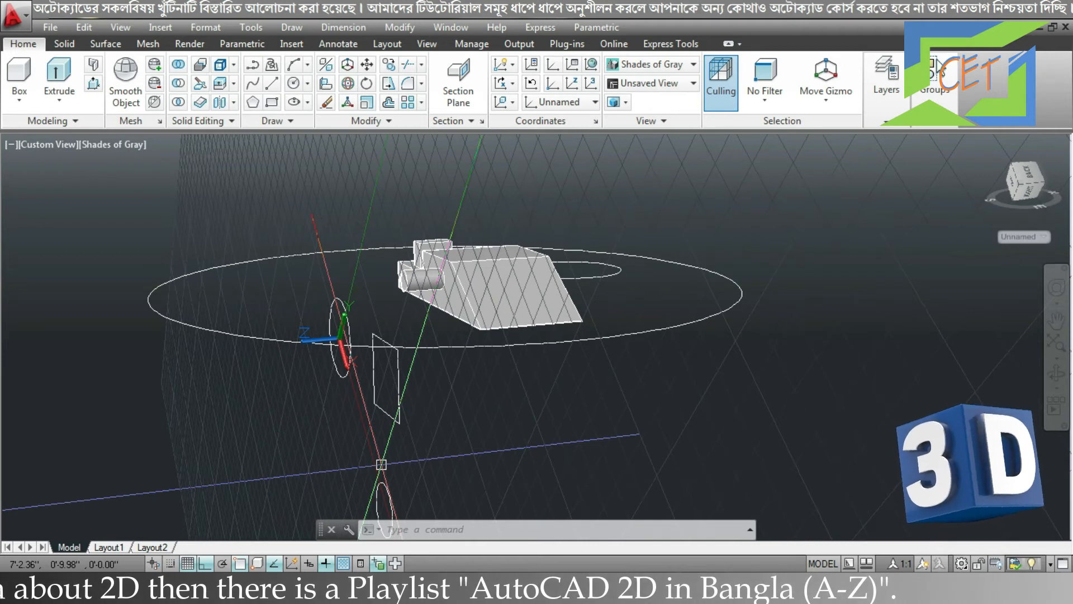
pyautogui.click(990, 147)
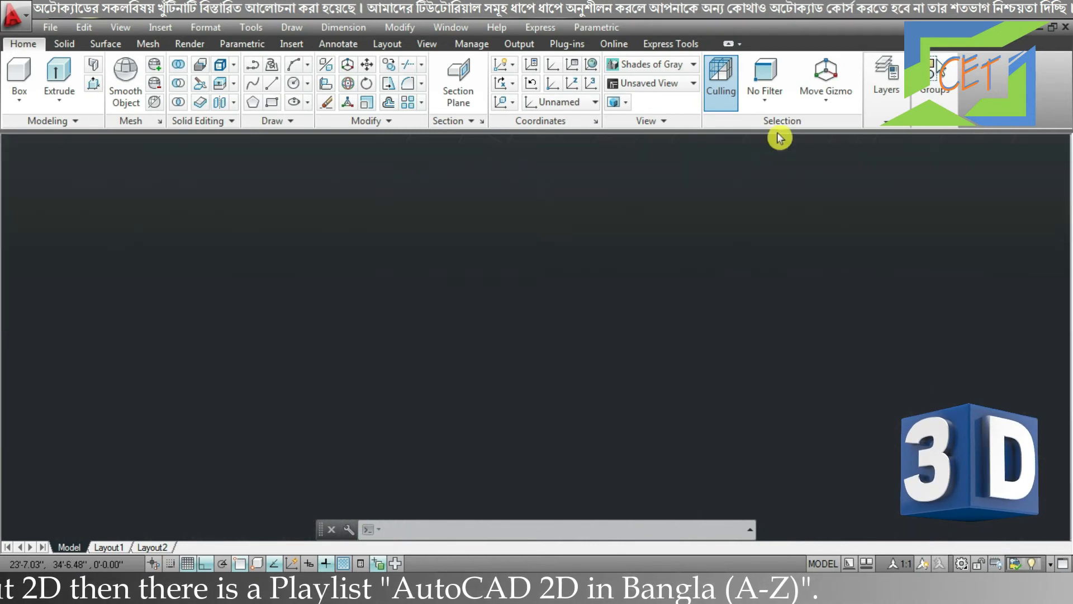
pyautogui.click(573, 107)
pyautogui.click(574, 119)
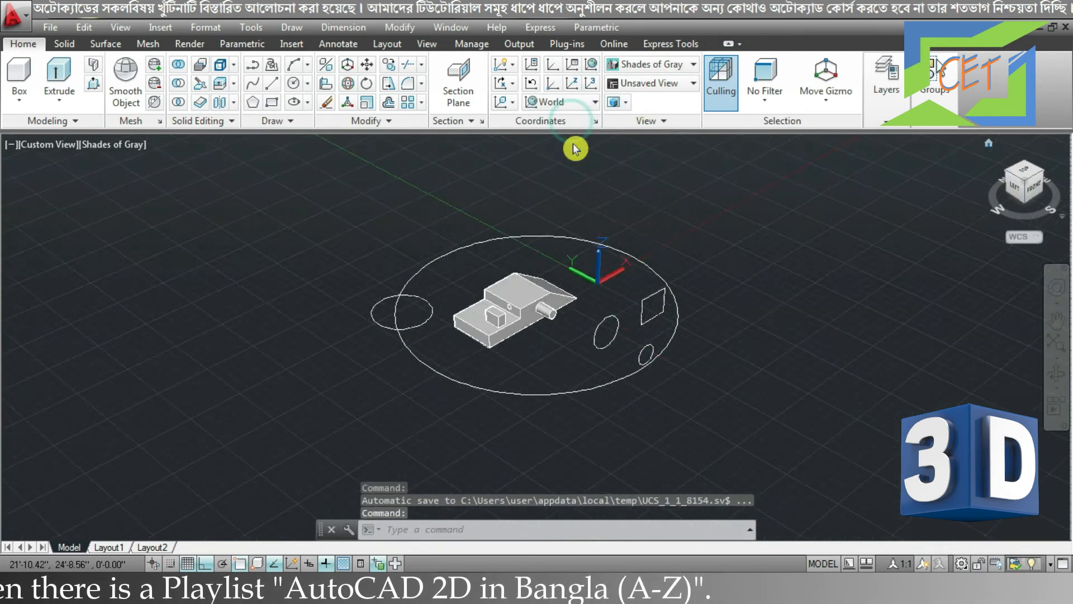
# Step: Orbit to a low front view of the solid and align the UCS with the screen using the View option
pyautogui.scroll(3, 575, 233)
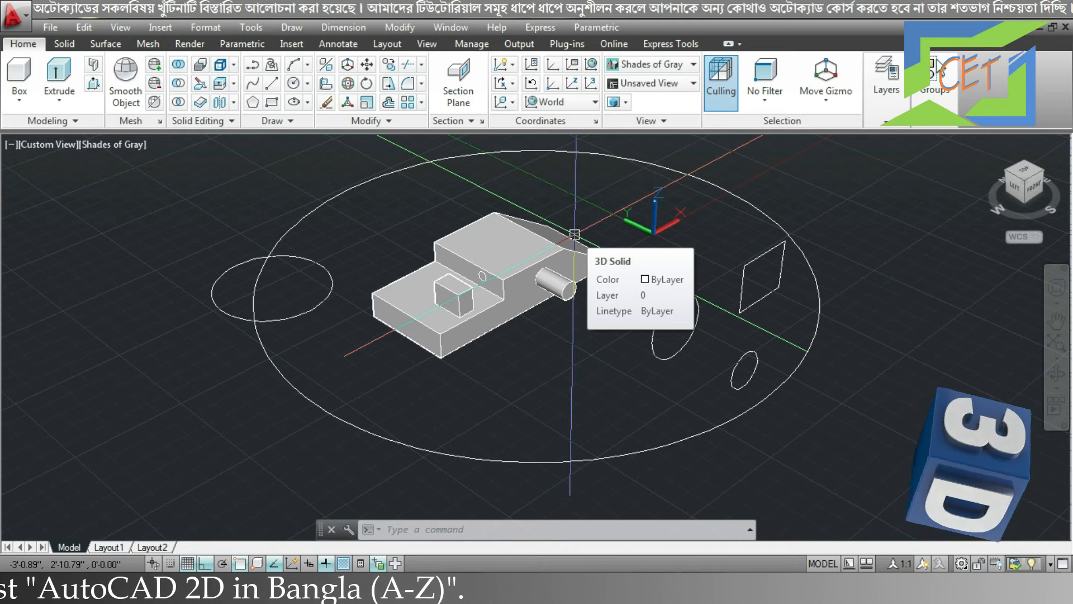
pyautogui.keyDown('shift'); pyautogui.moveTo(639, 408); pyautogui.dragTo(604, 372, button='middle'); pyautogui.keyUp('shift')
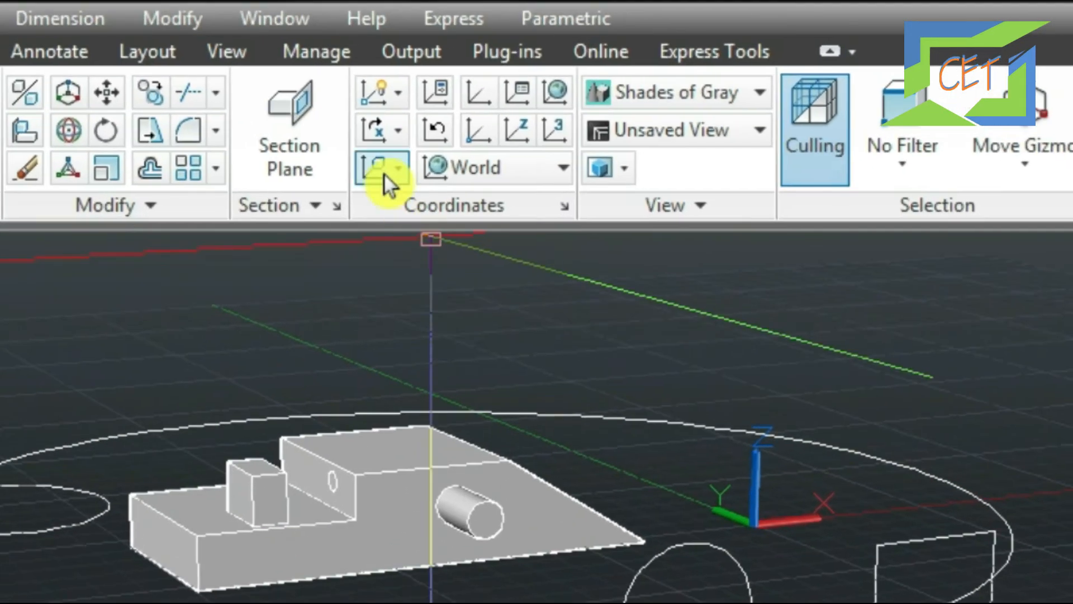
pyautogui.click(505, 105)
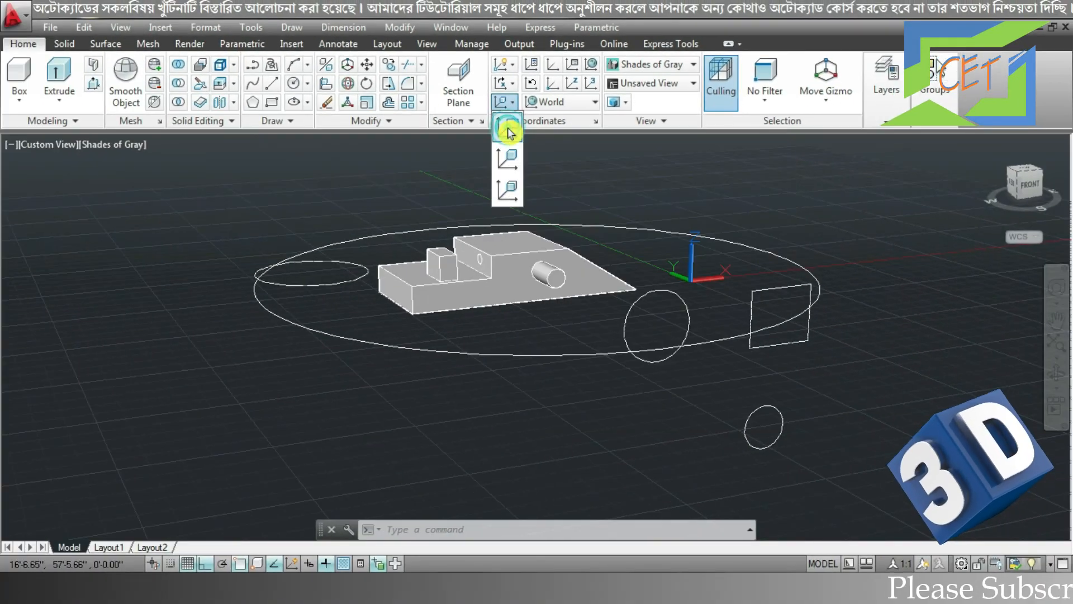
pyautogui.click(388, 219)
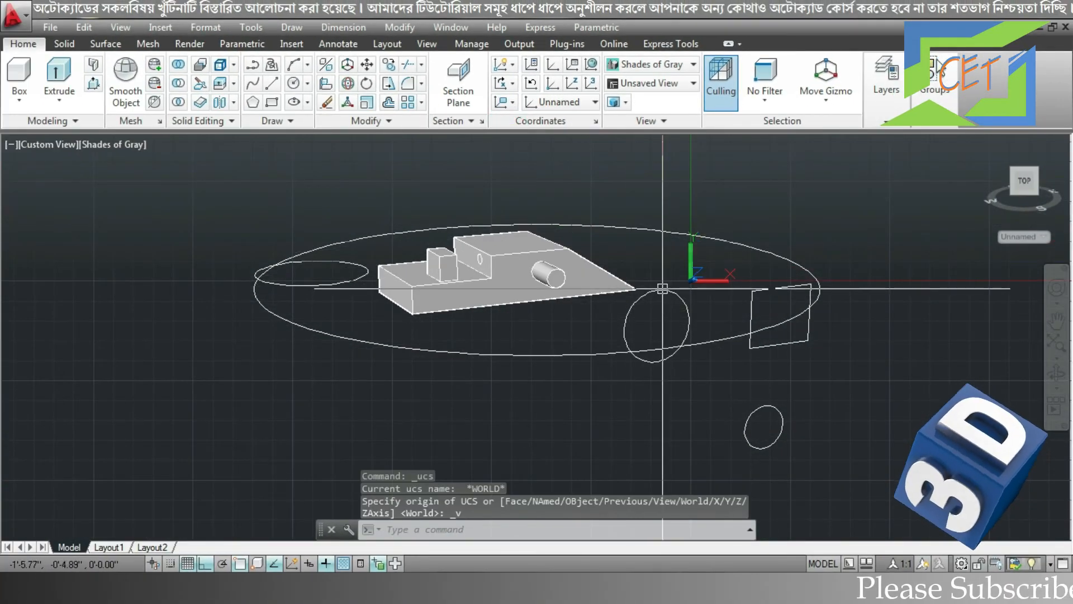
pyautogui.scroll(1, 719, 259)
pyautogui.scroll(2, 766, 254)
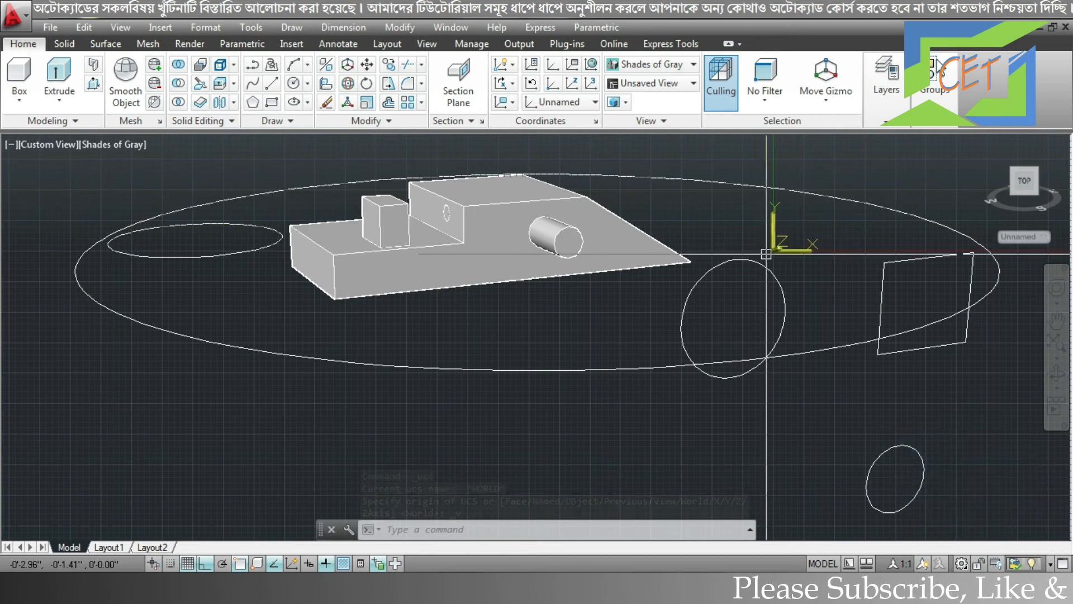
pyautogui.write('erc')
pyautogui.press('Return')
pyautogui.click(780, 241)
# Step: Draw a rectangle on the view-aligned UCS plane, below the solid and outside the large circle
pyautogui.write('rec')
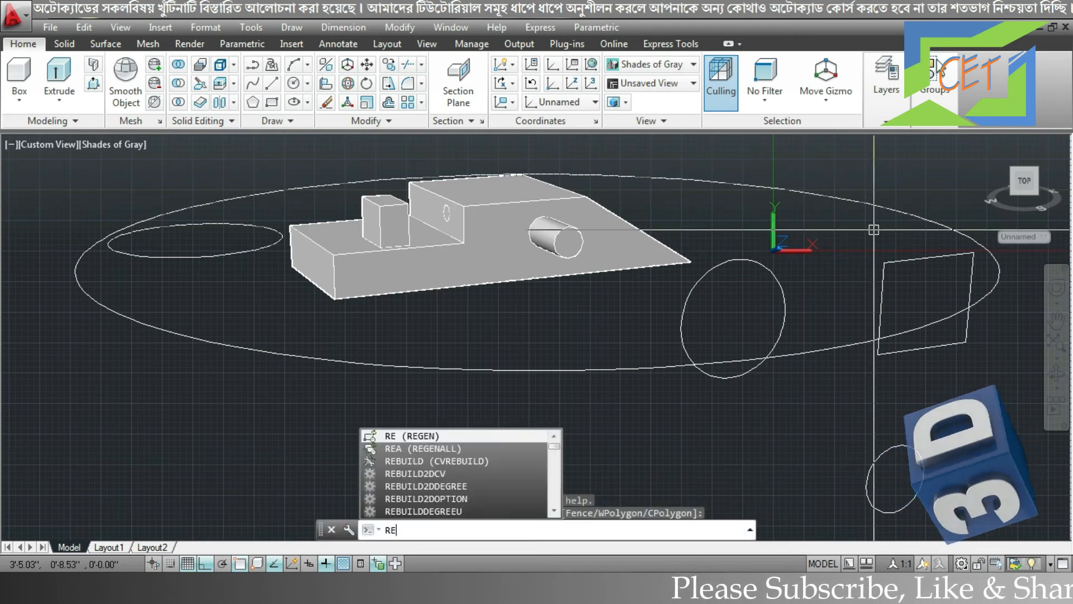
pyautogui.press('Return')
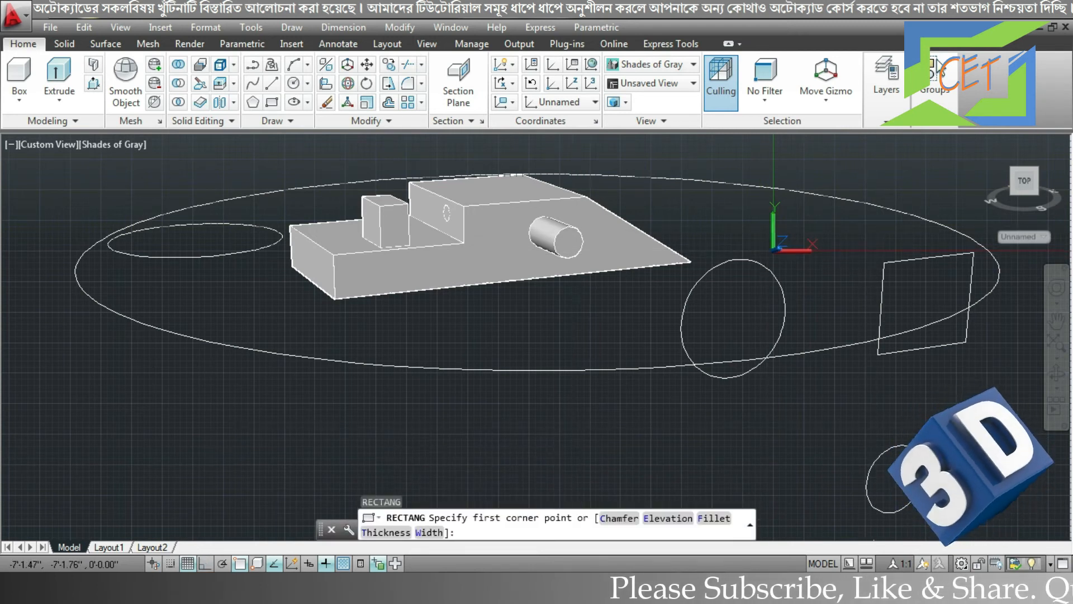
pyautogui.click(564, 461)
pyautogui.click(425, 391)
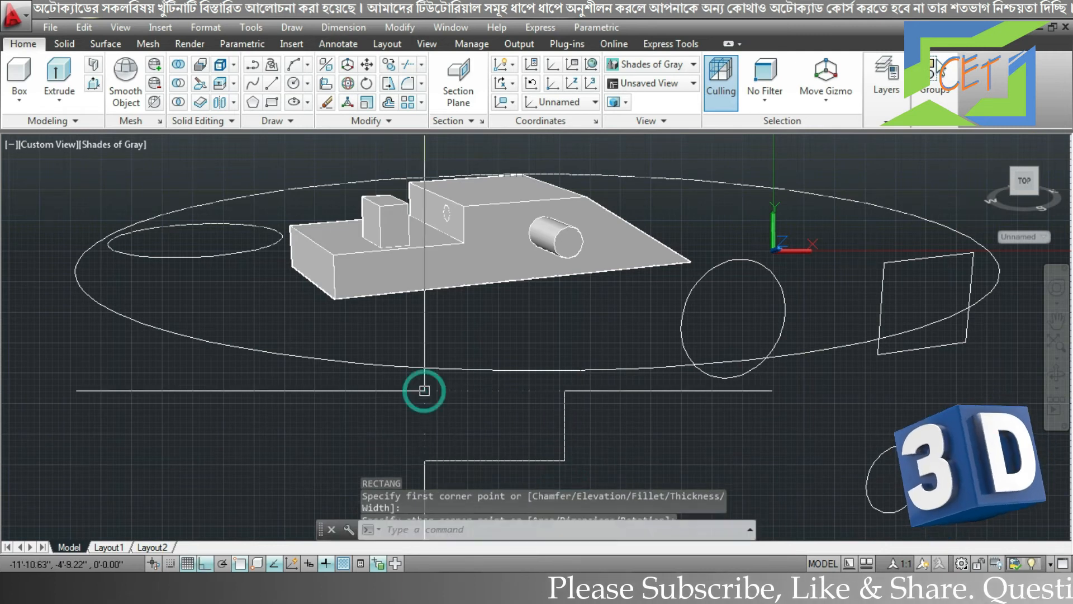
# Step: Check the new rectangle's orientation from the side, return to the home view and switch the coordinate system to WCS
pyautogui.keyDown('shift'); pyautogui.moveTo(327, 414); pyautogui.dragTo(452, 399, button='middle'); pyautogui.keyUp('shift')
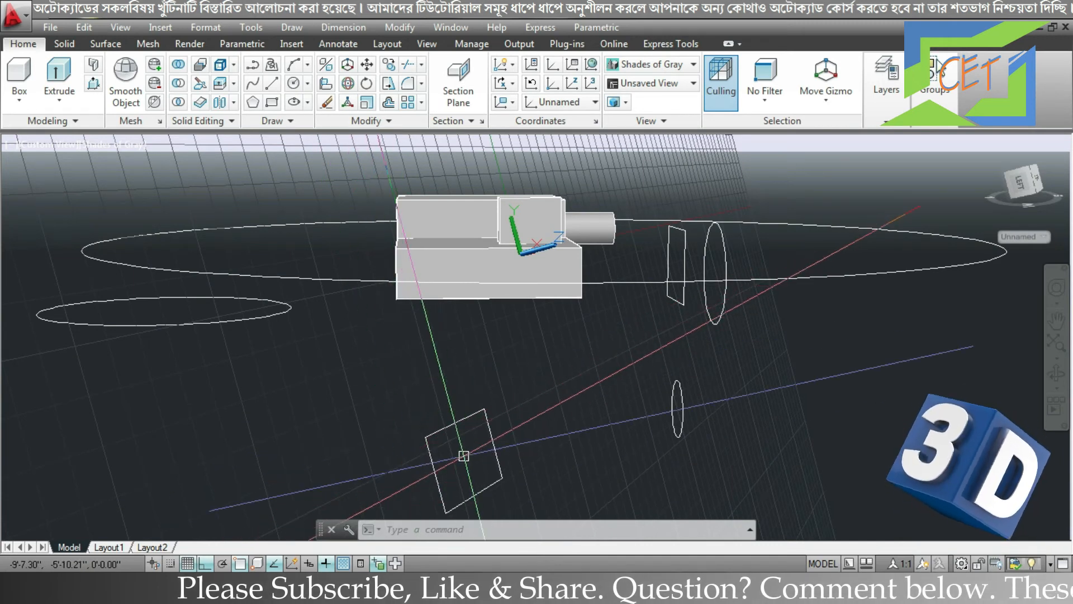
pyautogui.click(987, 147)
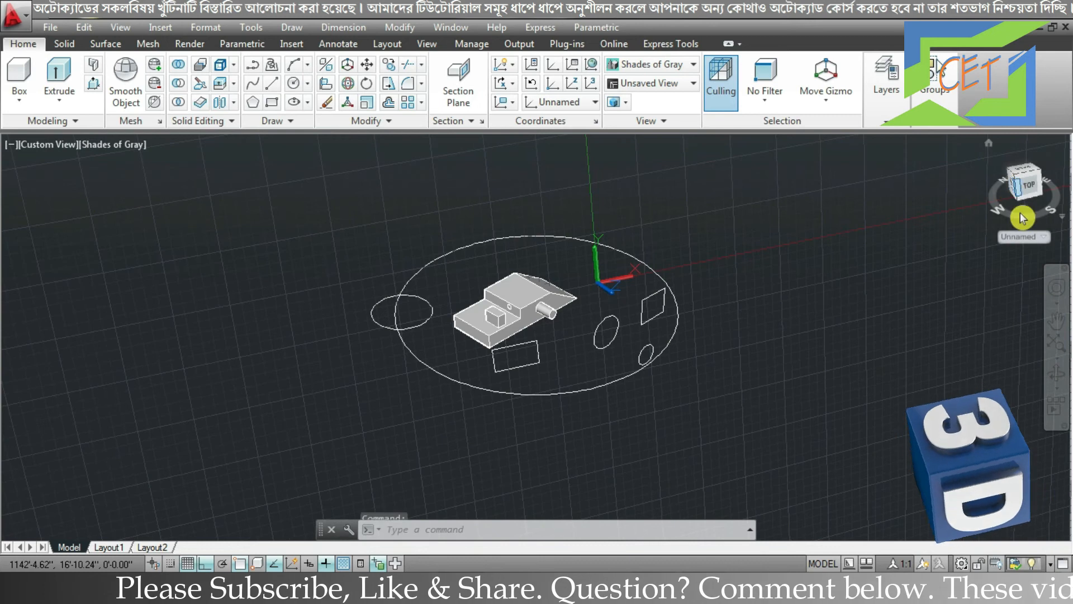
pyautogui.click(1024, 237)
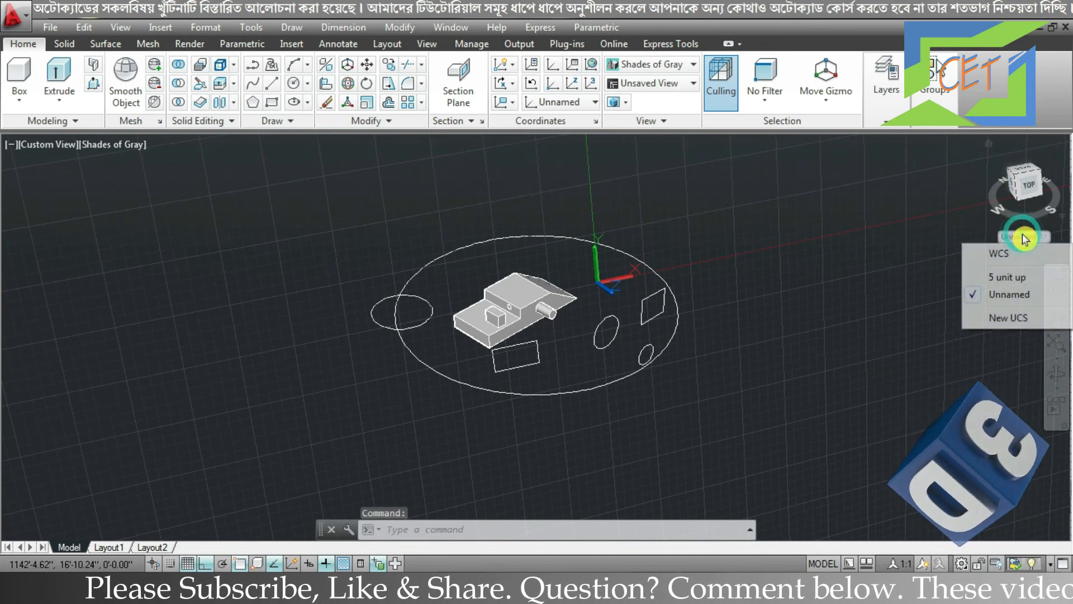
pyautogui.click(1004, 258)
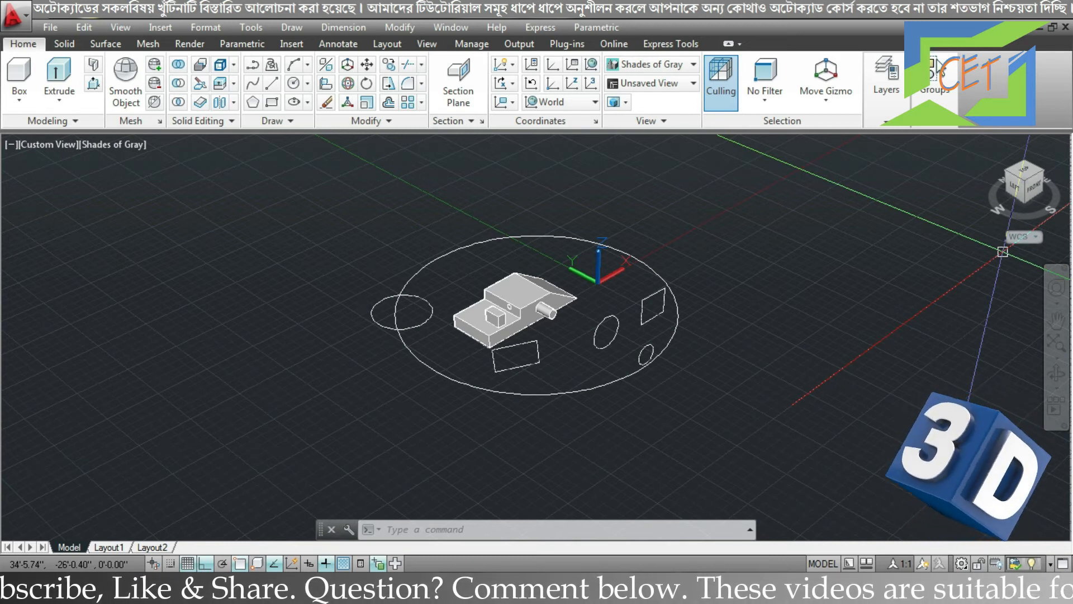
pyautogui.scroll(2, 535, 329)
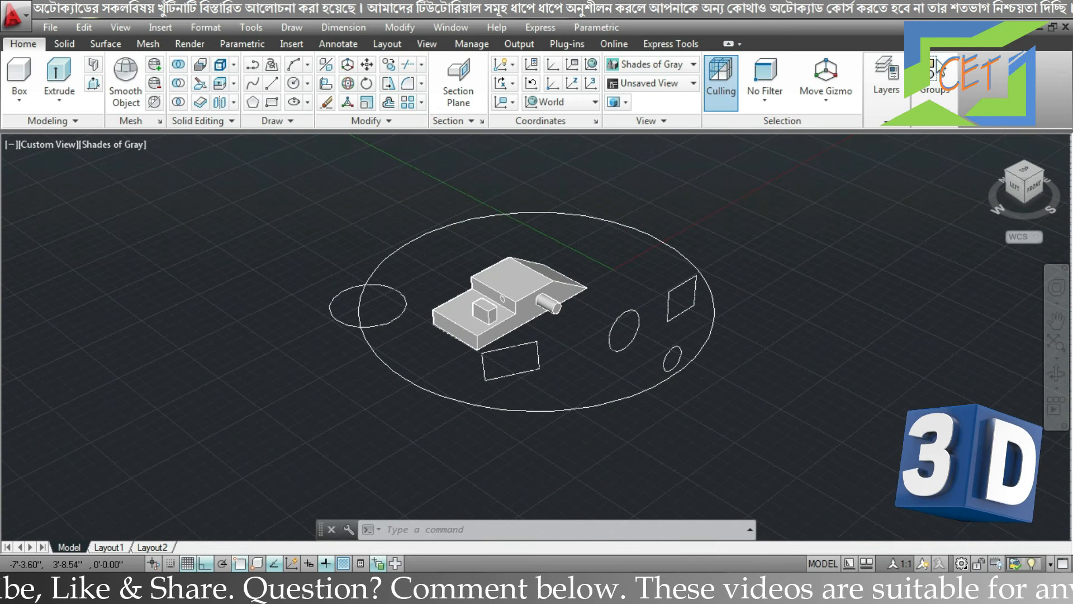
pyautogui.scroll(3, 582, 326)
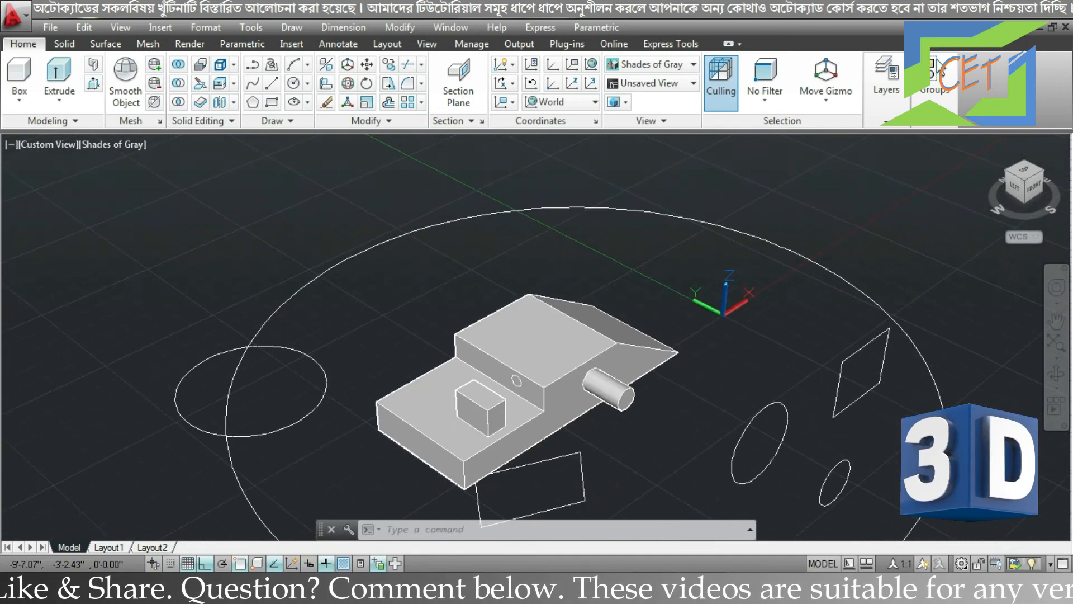
# Step: Change the UCS icon setting to Show UCS Icon so that it is displayed away from the origin
pyautogui.scroll(4, 531, 355)
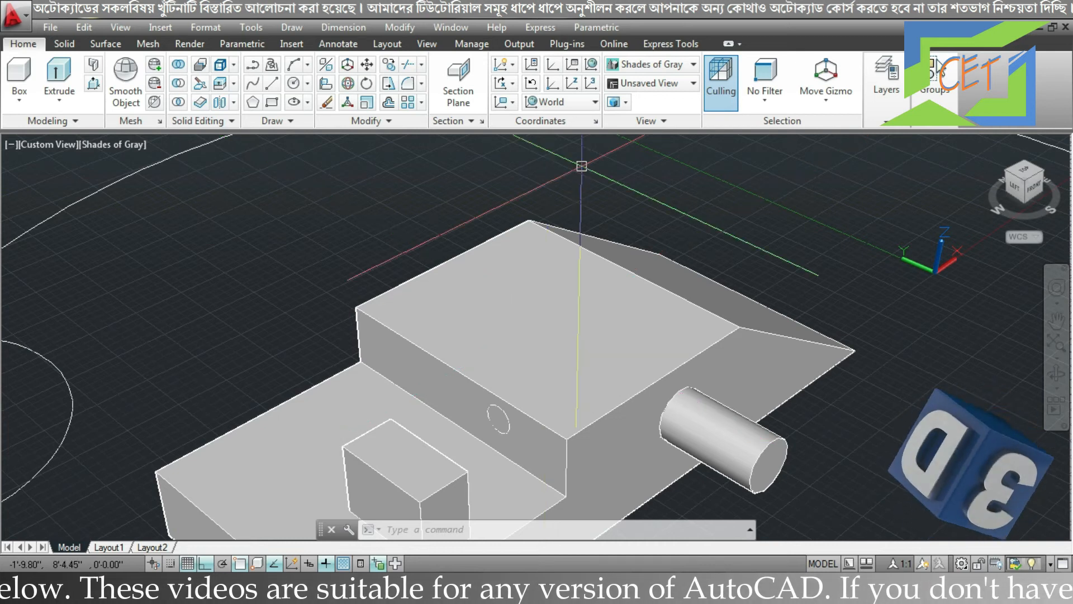
pyautogui.click(505, 64)
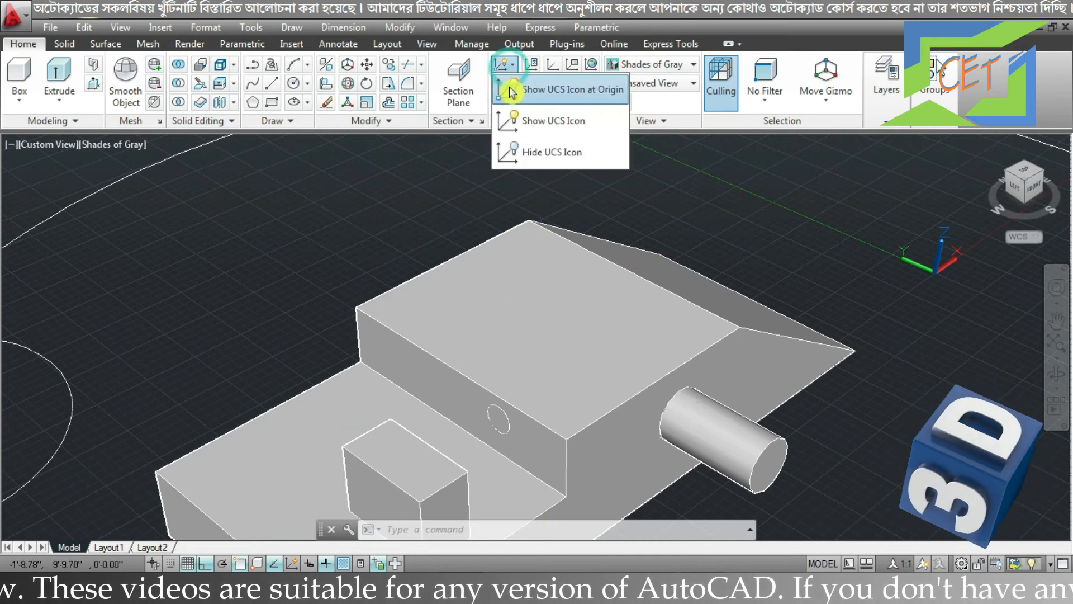
pyautogui.click(533, 125)
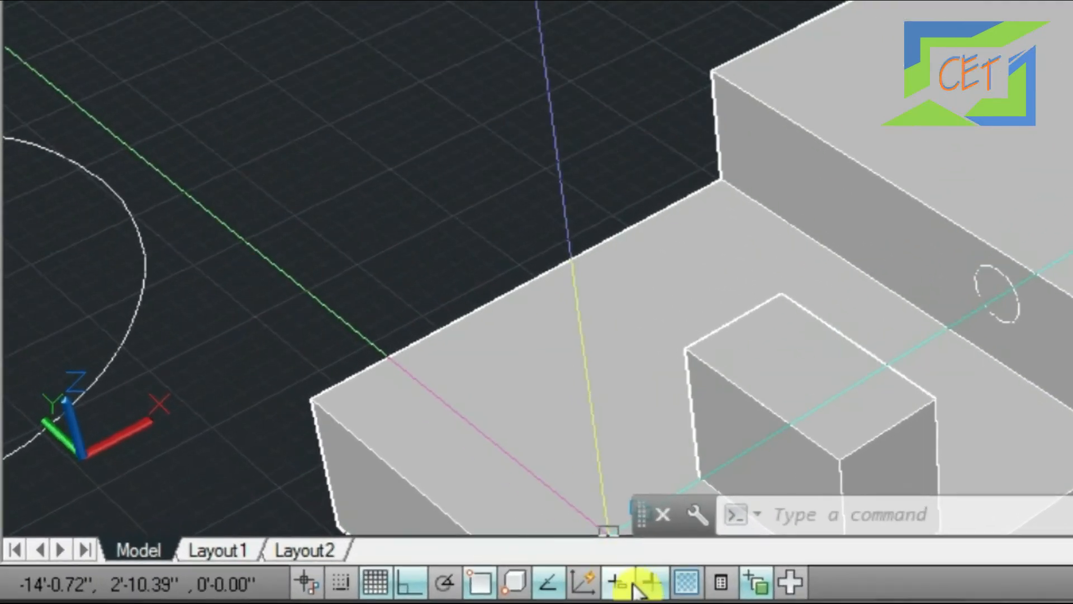
# Step: Draw a circle about 1' in radius on the solid's highest flat face with Dynamic UCS on, and turn Dynamic UCS off
pyautogui.click(587, 584)
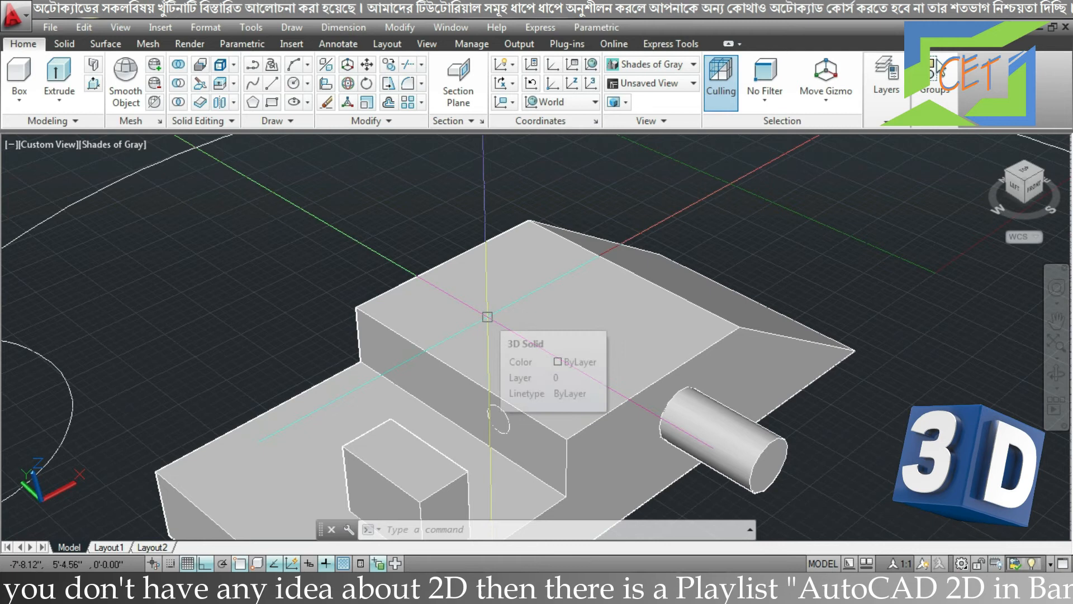
pyautogui.write('c')
pyautogui.press('Return')
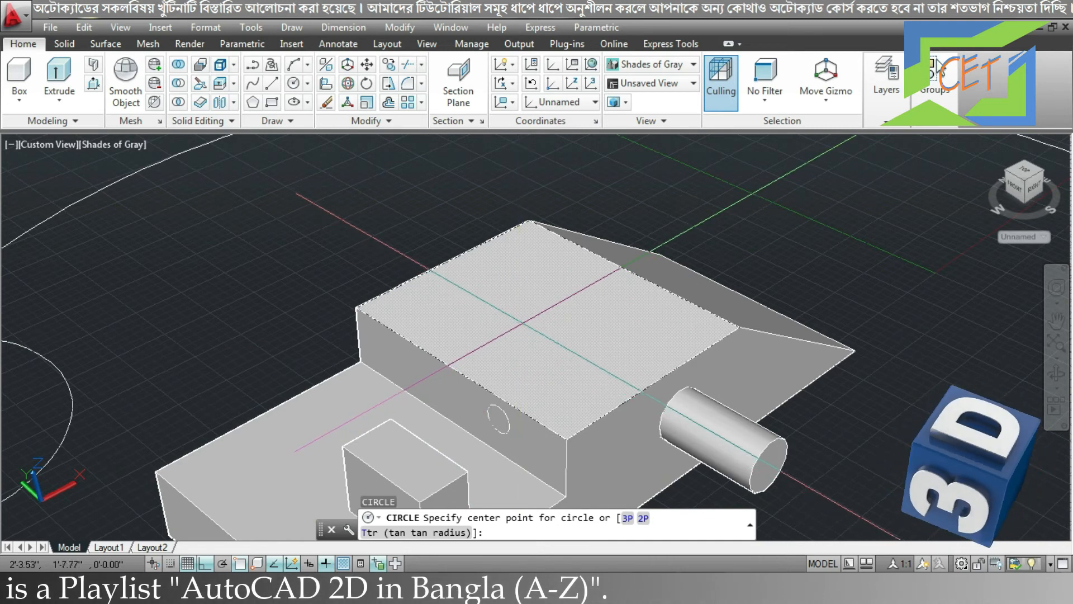
pyautogui.click(524, 323)
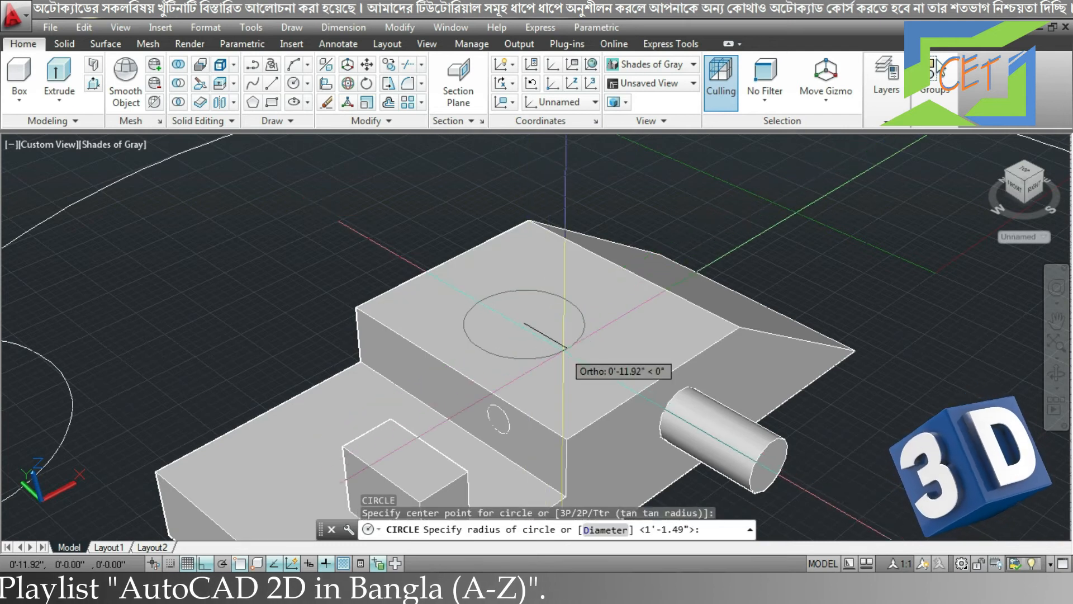
pyautogui.click(564, 351)
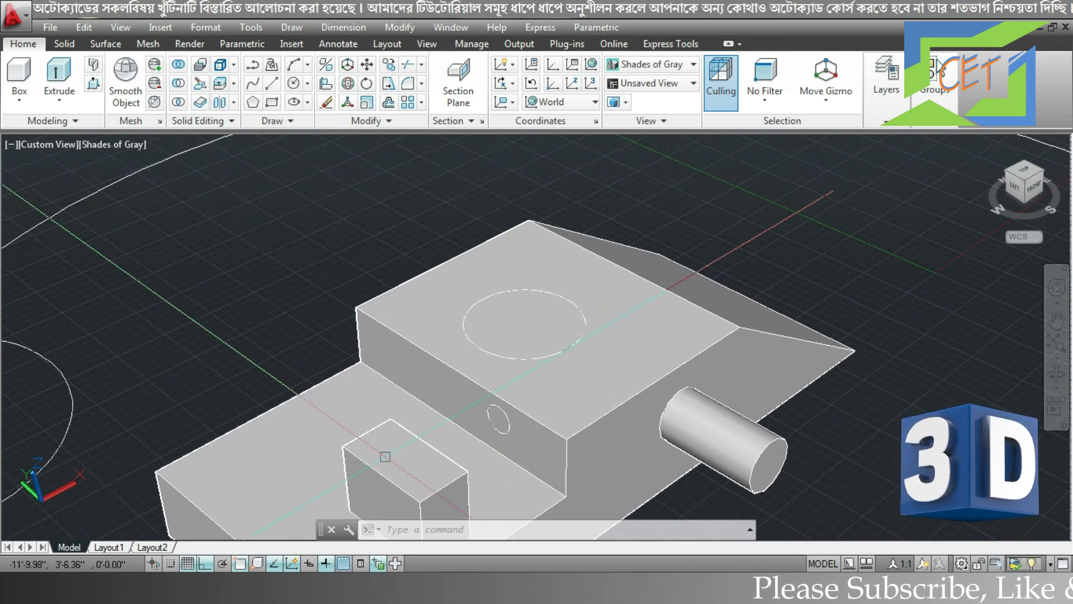
pyautogui.click(291, 565)
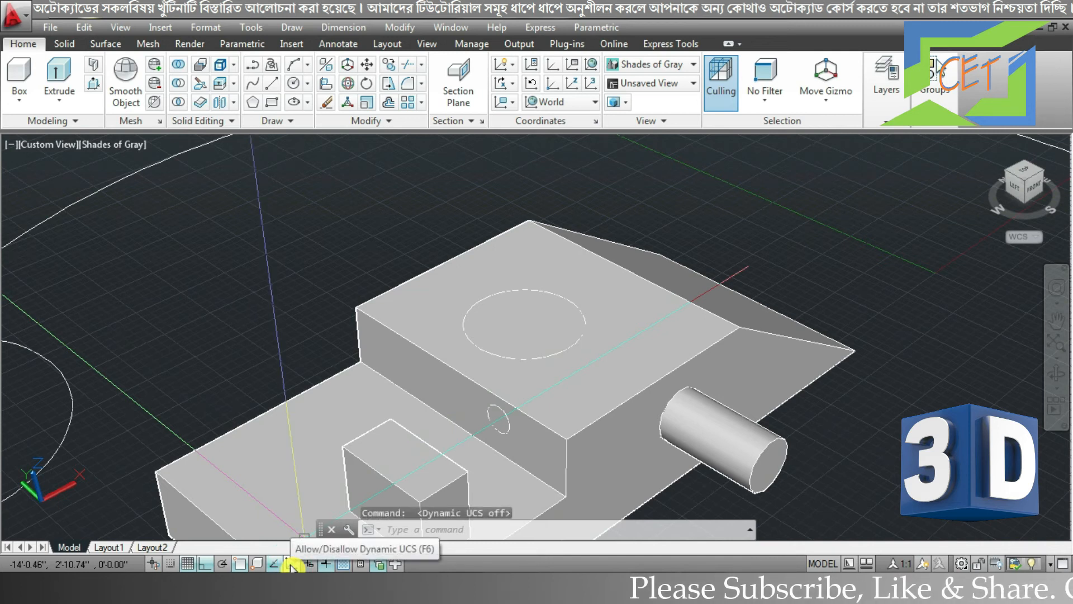
# Step: Switch to the Top view and apply the 2D Wireframe visual style
pyautogui.scroll(2, 559, 329)
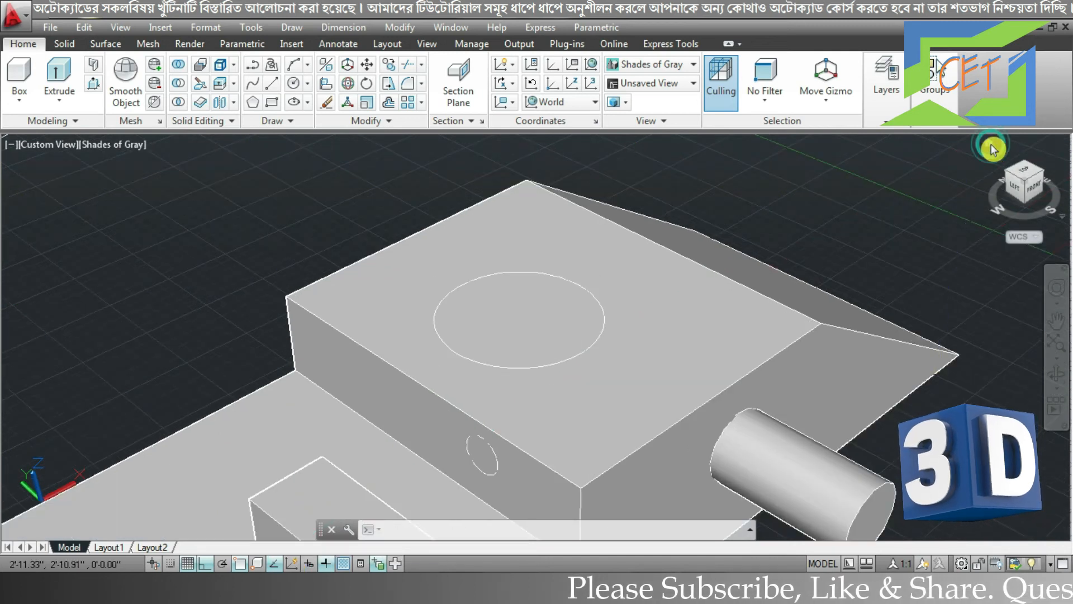
pyautogui.click(990, 144)
pyautogui.click(1026, 173)
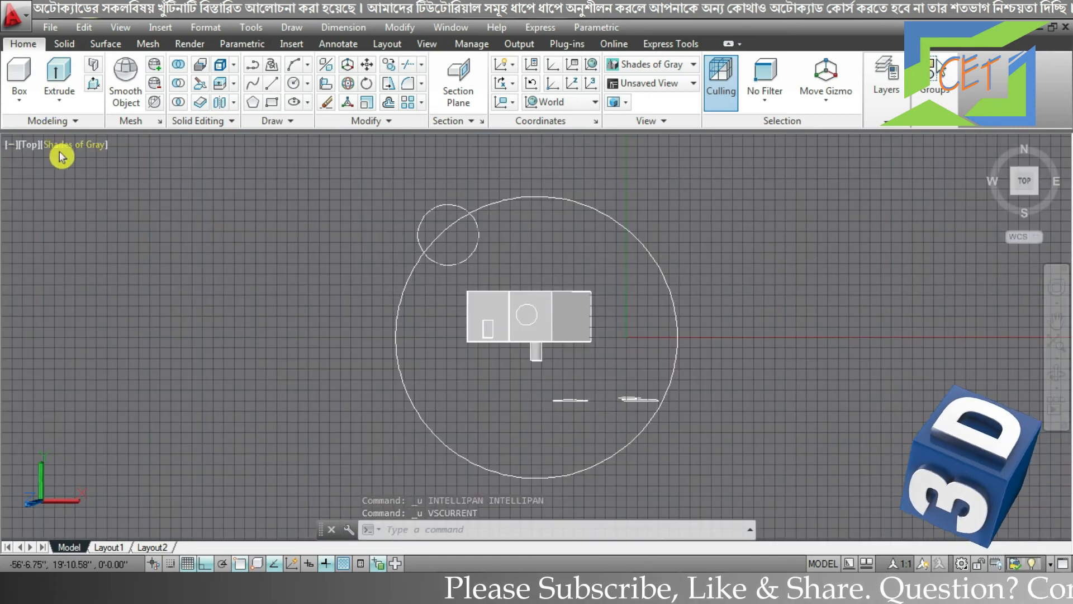
pyautogui.click(63, 152)
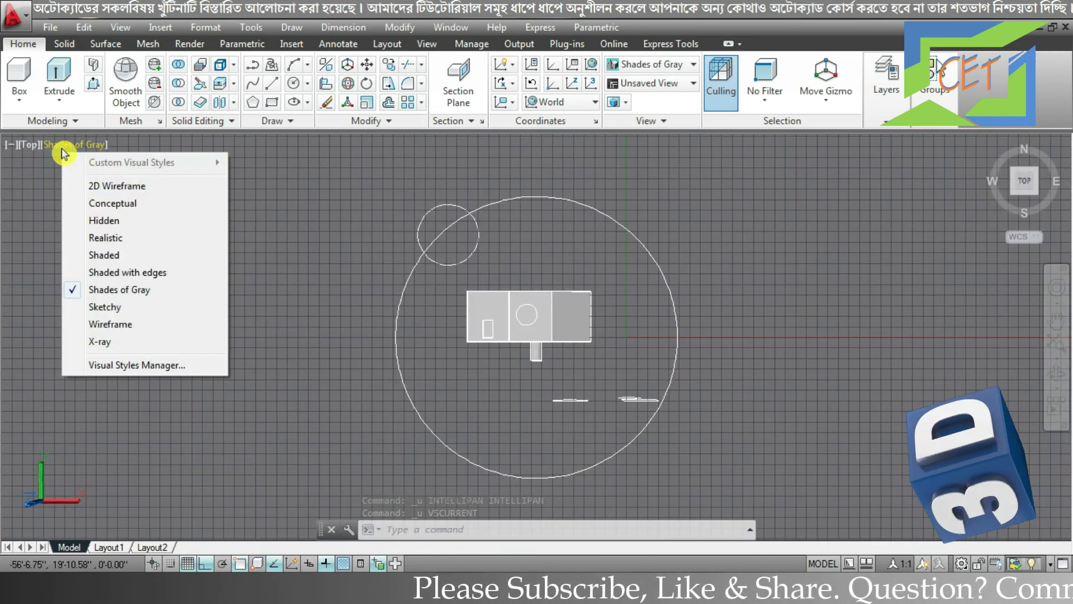
pyautogui.click(97, 186)
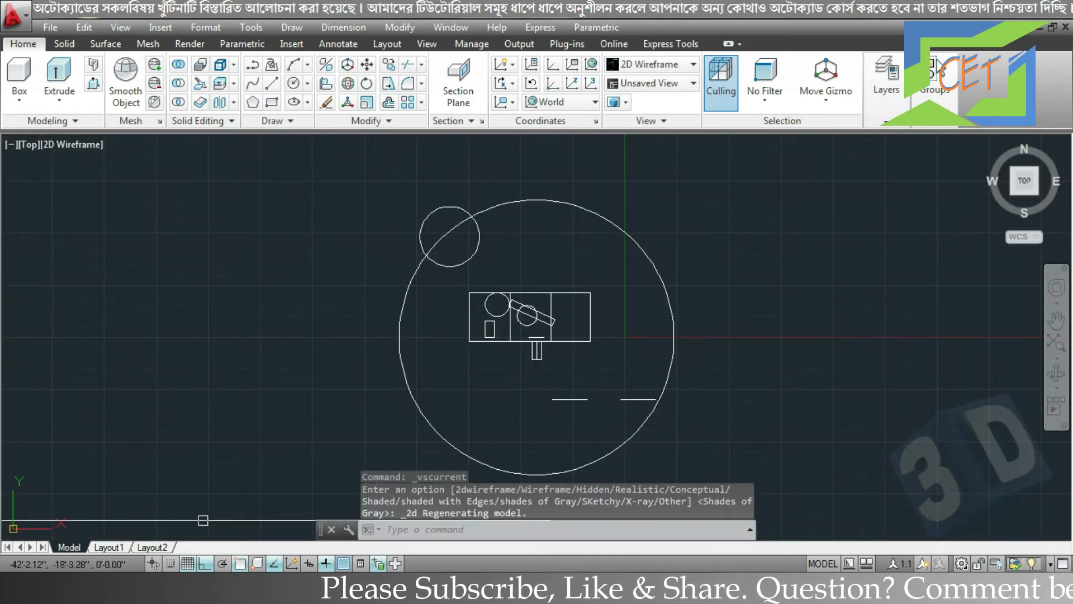
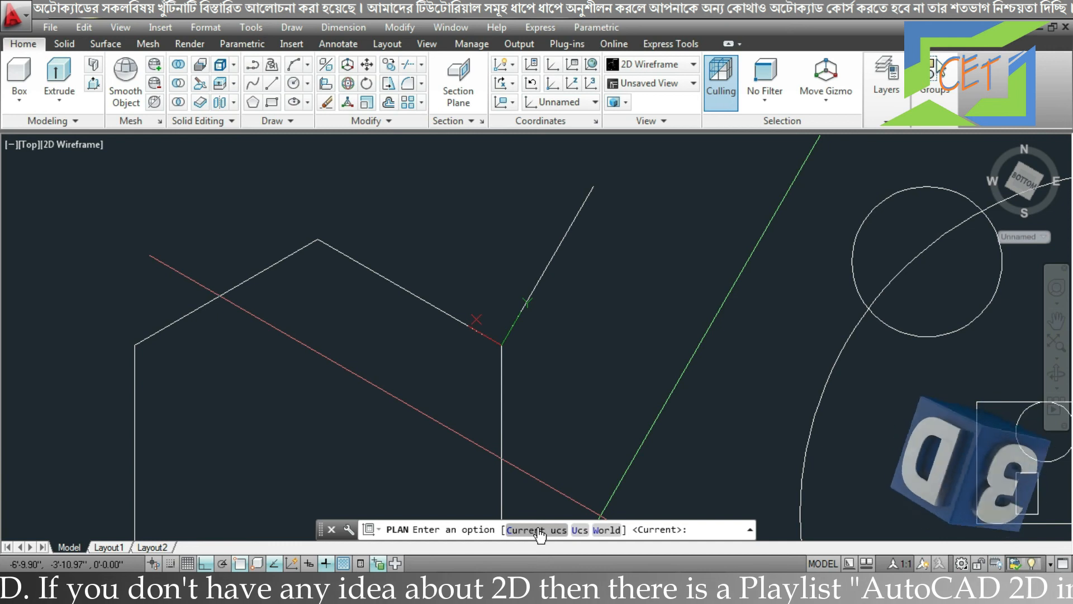
# Step: Set the plan view to the current UCS and inspect how the hexagon aligns with its axes
pyautogui.click(538, 529)
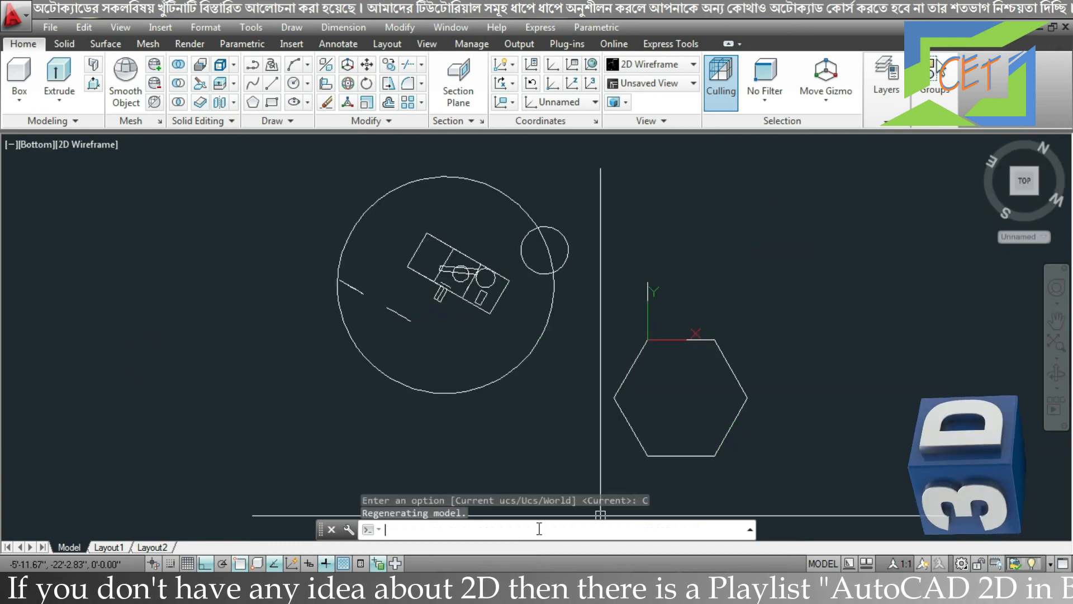
pyautogui.scroll(-2, 693, 380)
pyautogui.scroll(4, 662, 319)
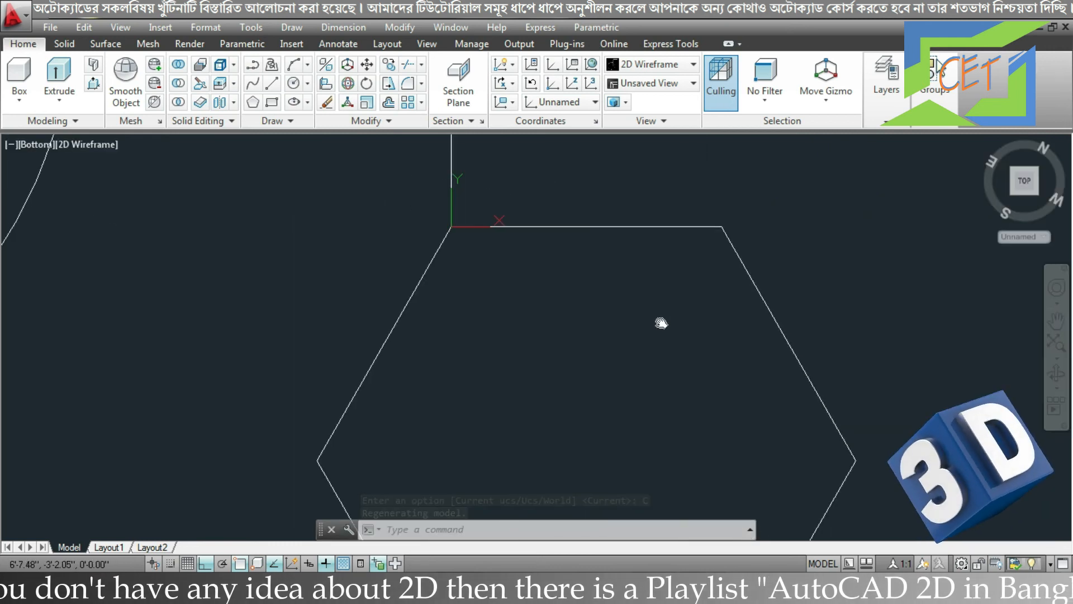
pyautogui.scroll(-2, 633, 331)
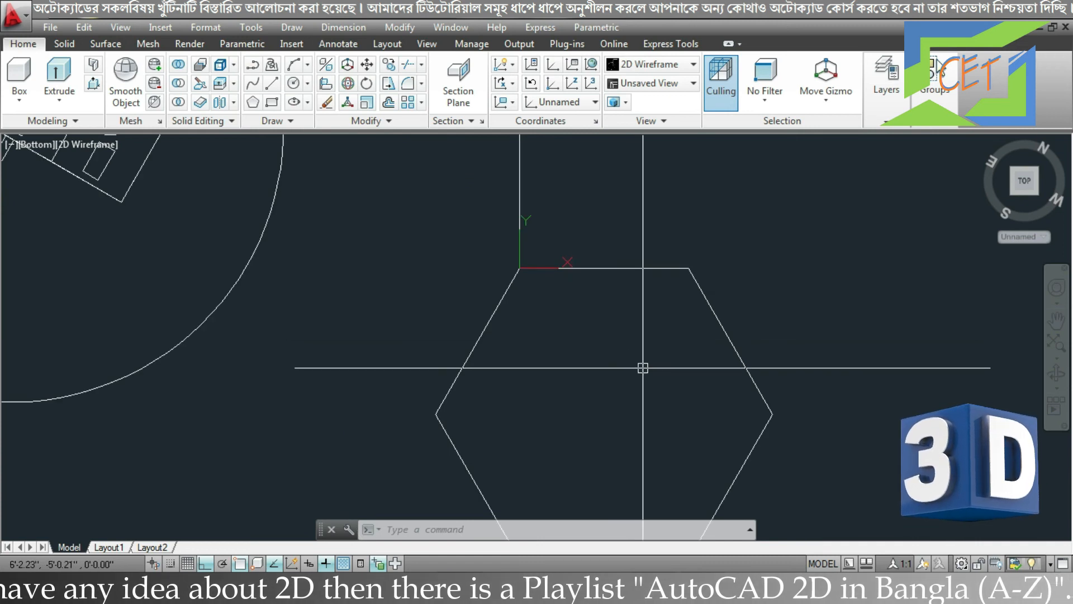
pyautogui.scroll(-5, 420, 338)
pyautogui.scroll(2, 431, 313)
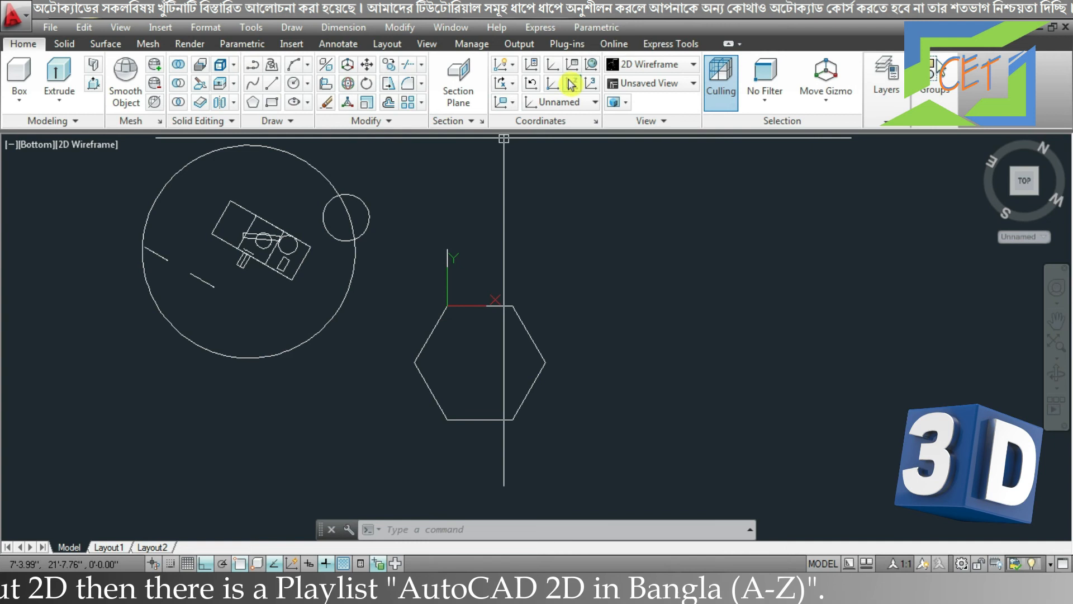
# Step: Restore the World UCS and set the UCS icon to Show UCS Icon instead of showing it at the origin
pyautogui.click(588, 70)
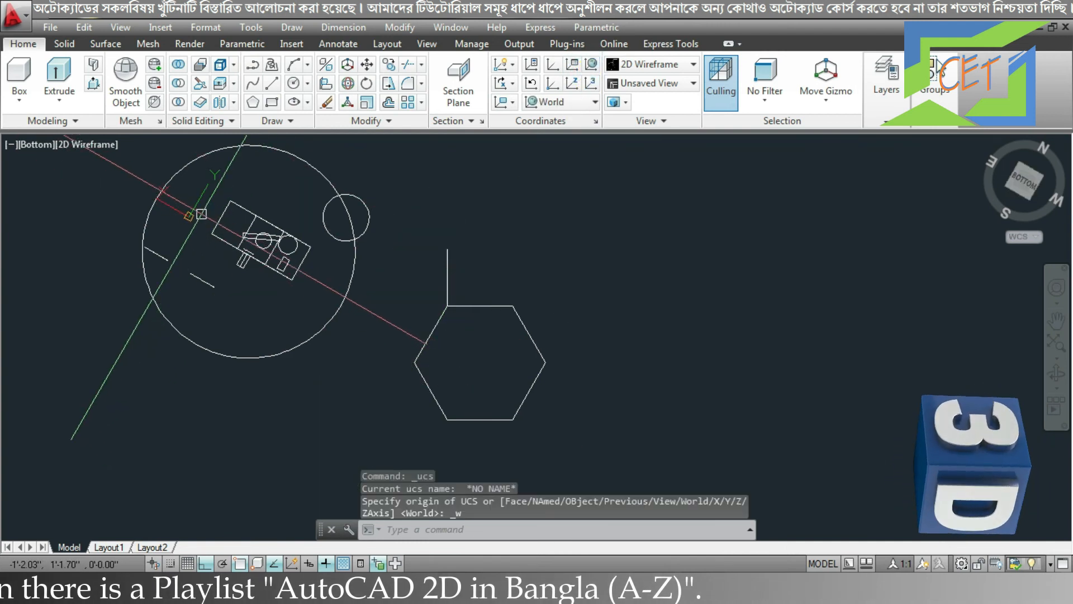
pyautogui.moveTo(205, 214); pyautogui.dragTo(315, 319, button='middle')
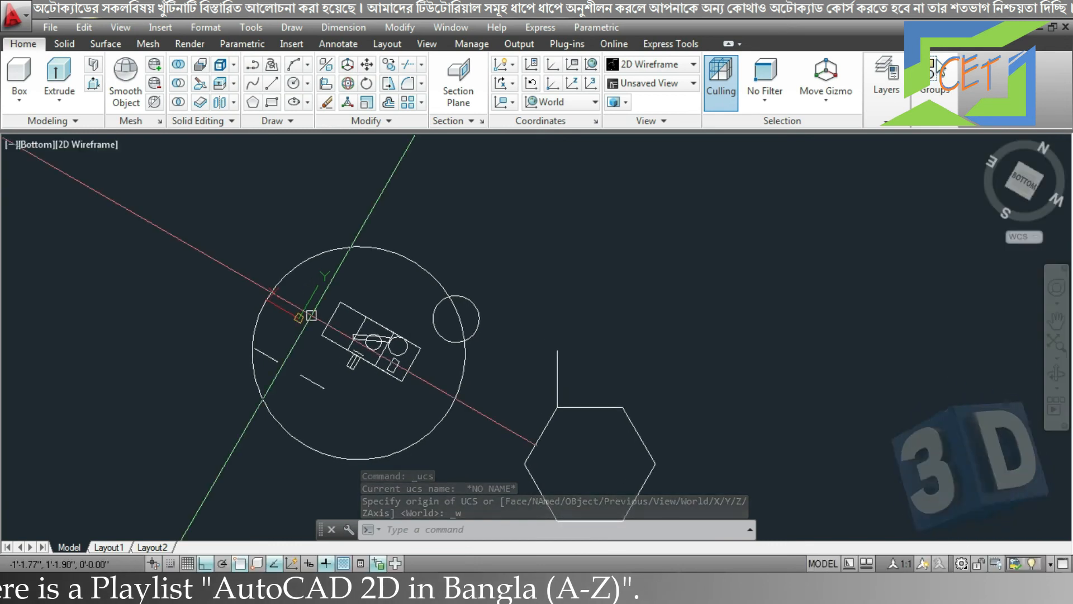
pyautogui.click(508, 71)
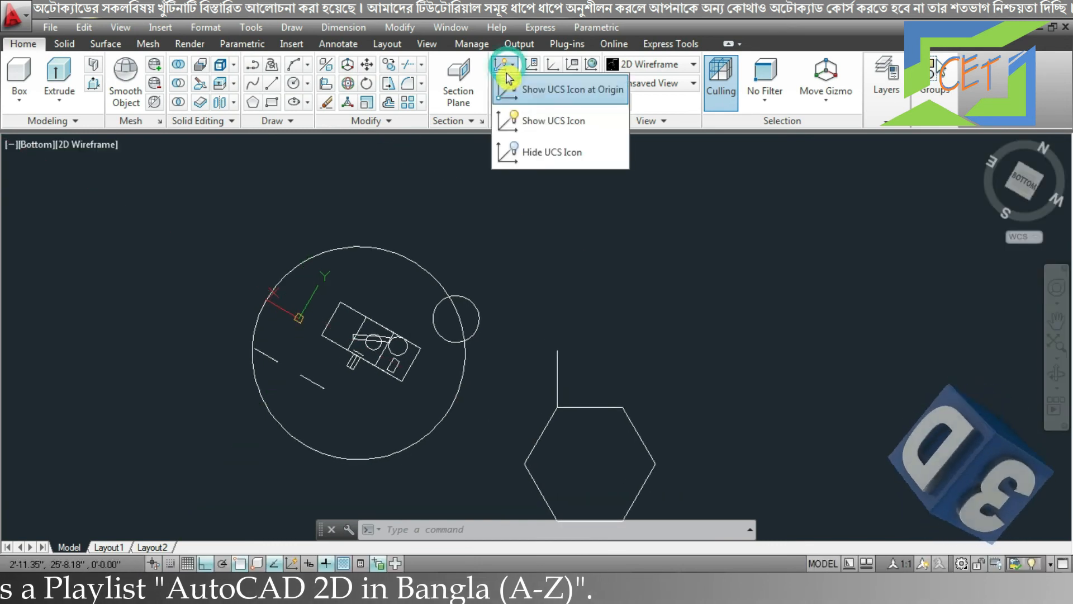
pyautogui.click(525, 120)
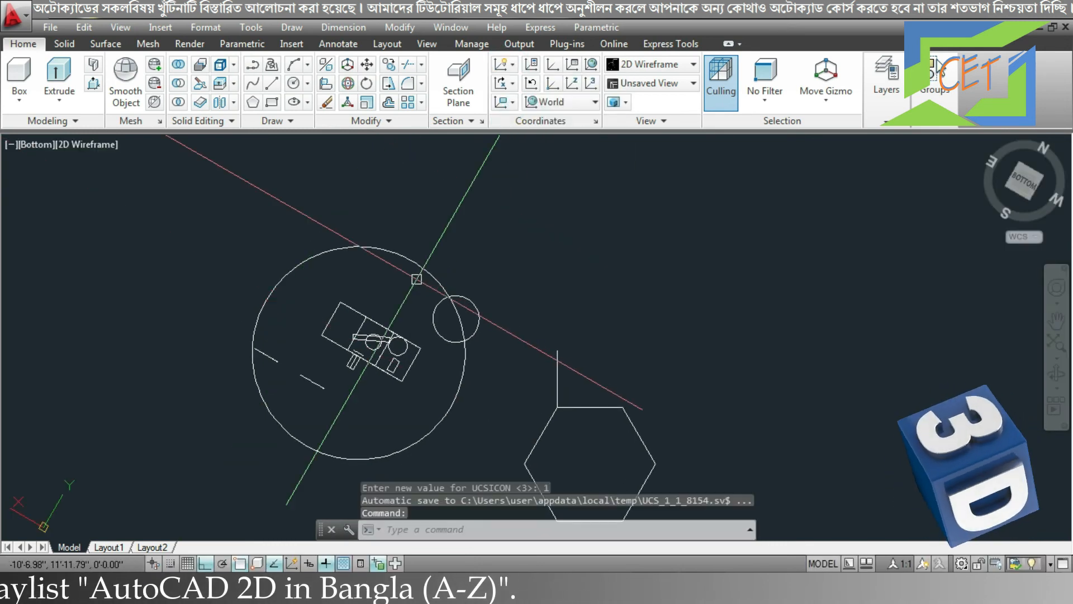
# Step: Return to the home view of the solid with the Shades of Gray visual style and the grid displayed
pyautogui.moveTo(990, 148); pyautogui.dragTo(962, 167)
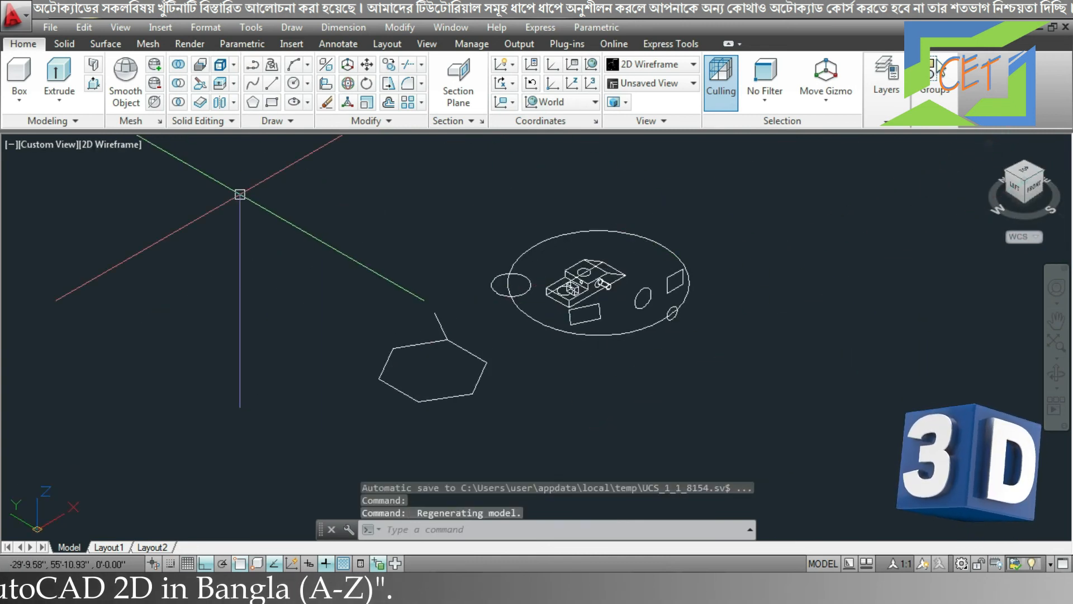
pyautogui.click(117, 145)
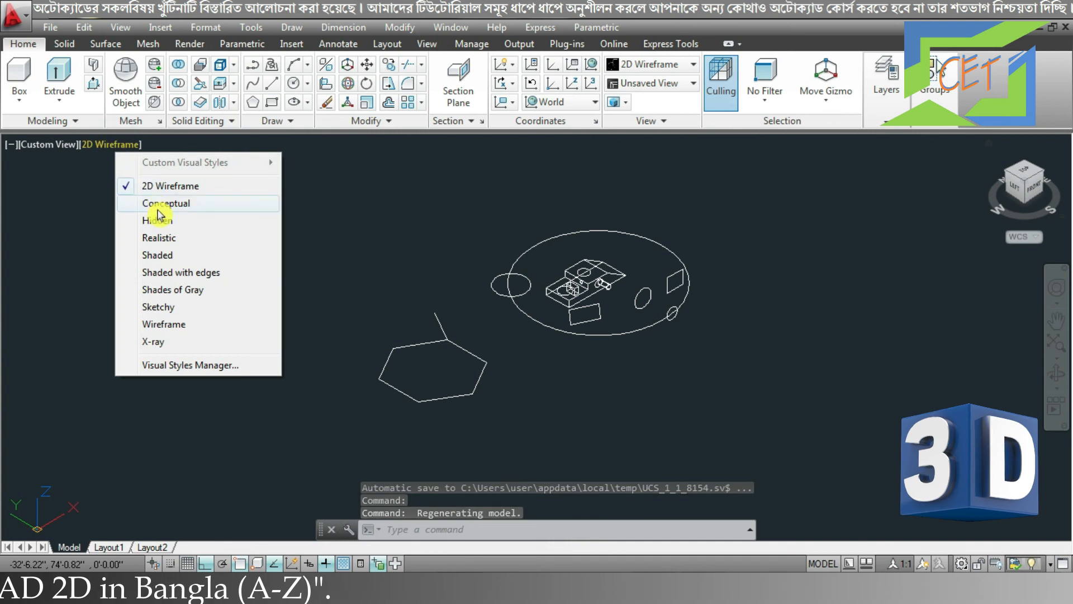
pyautogui.click(159, 289)
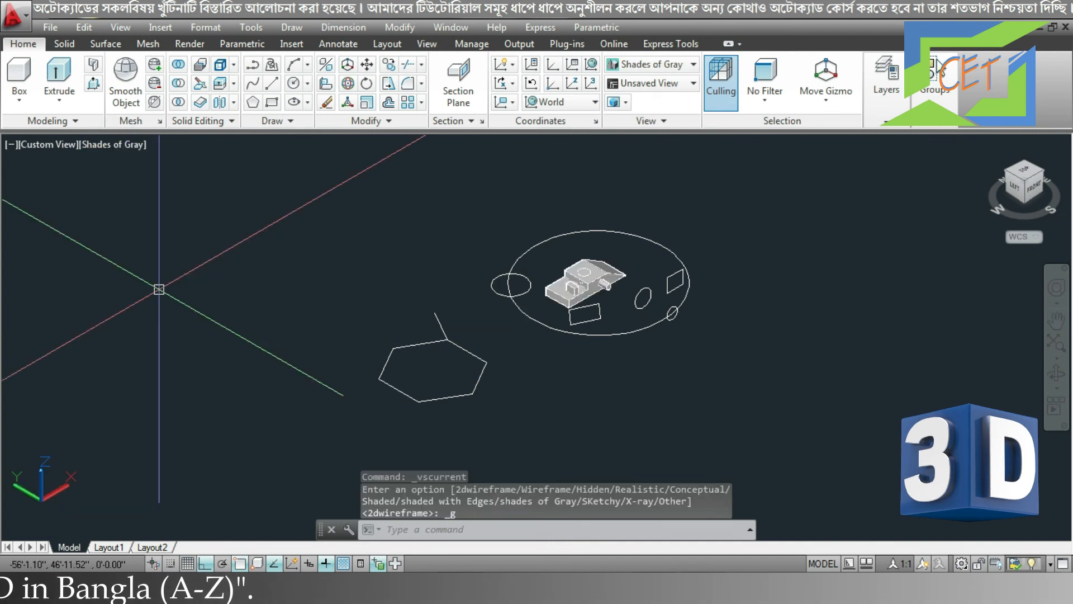
pyautogui.click(188, 563)
pyautogui.scroll(5, 633, 260)
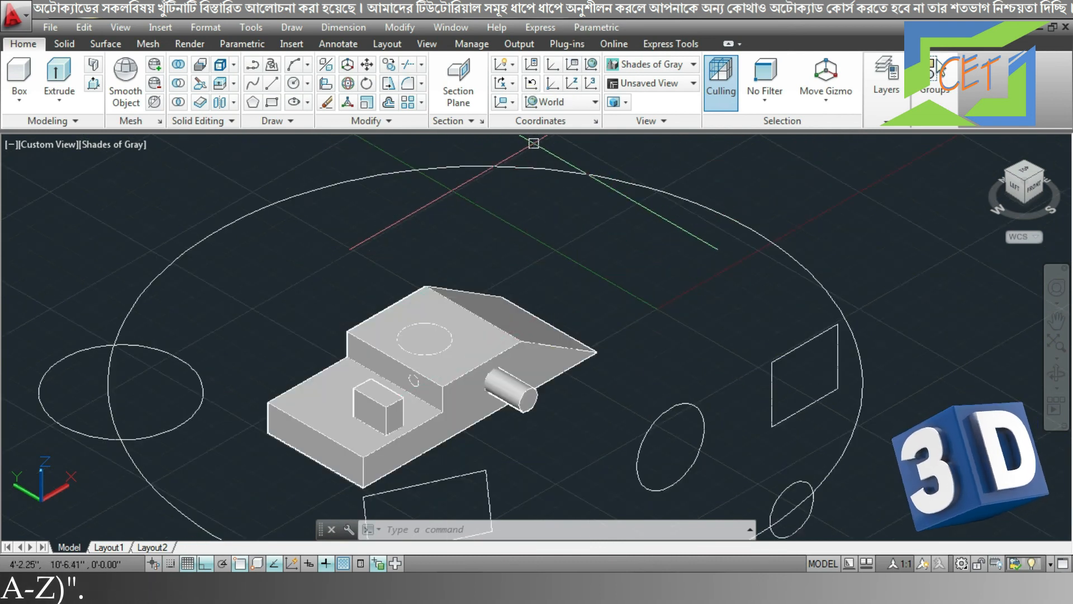
# Step: Review the options of the UCS command without applying any of them
pyautogui.write('ucs')
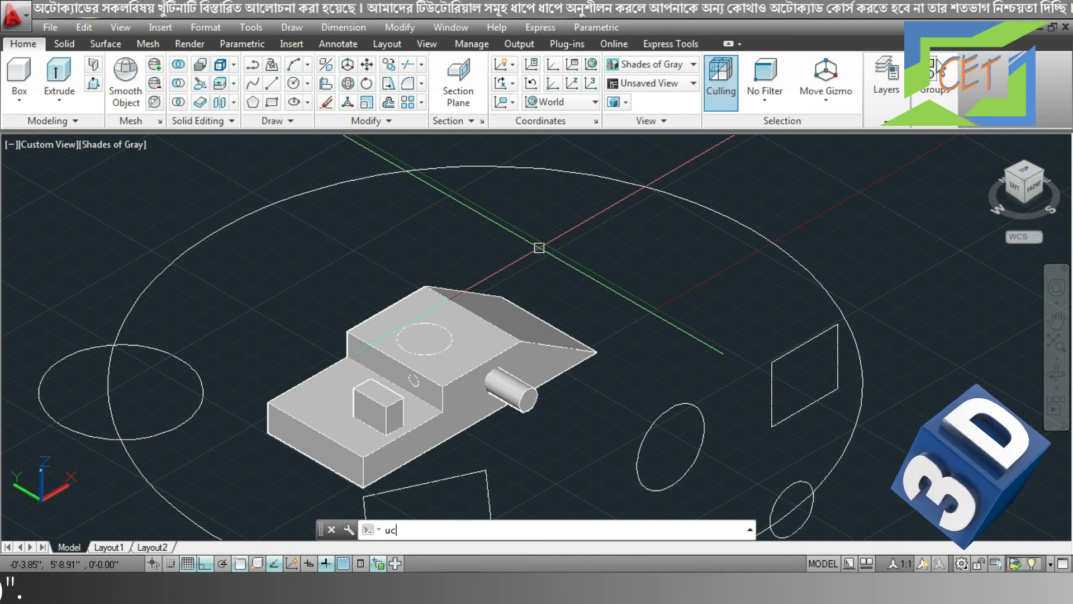
pyautogui.press('Return')
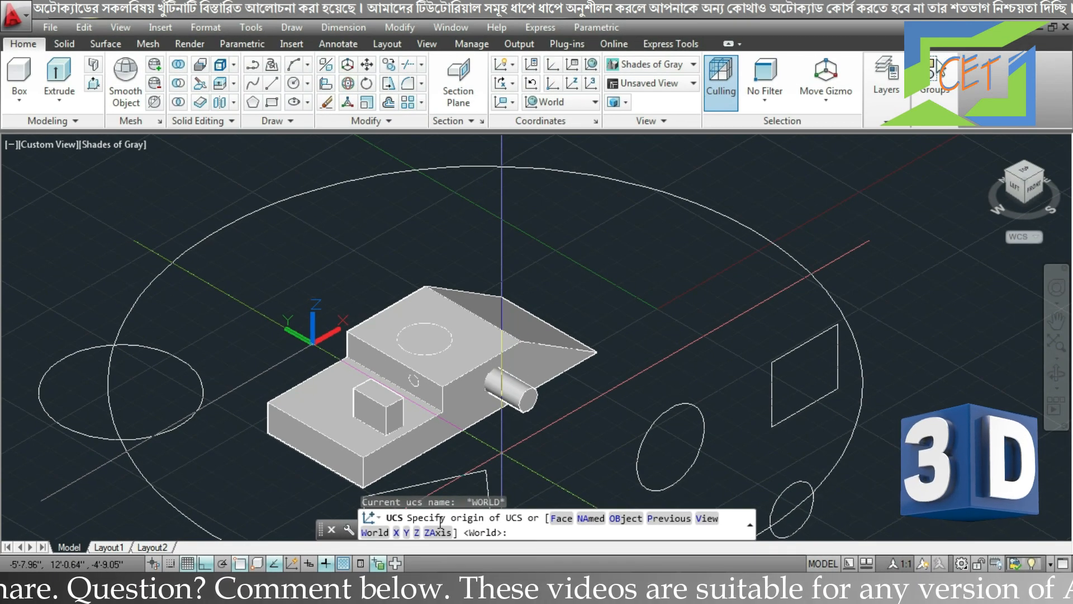
pyautogui.press('Escape')
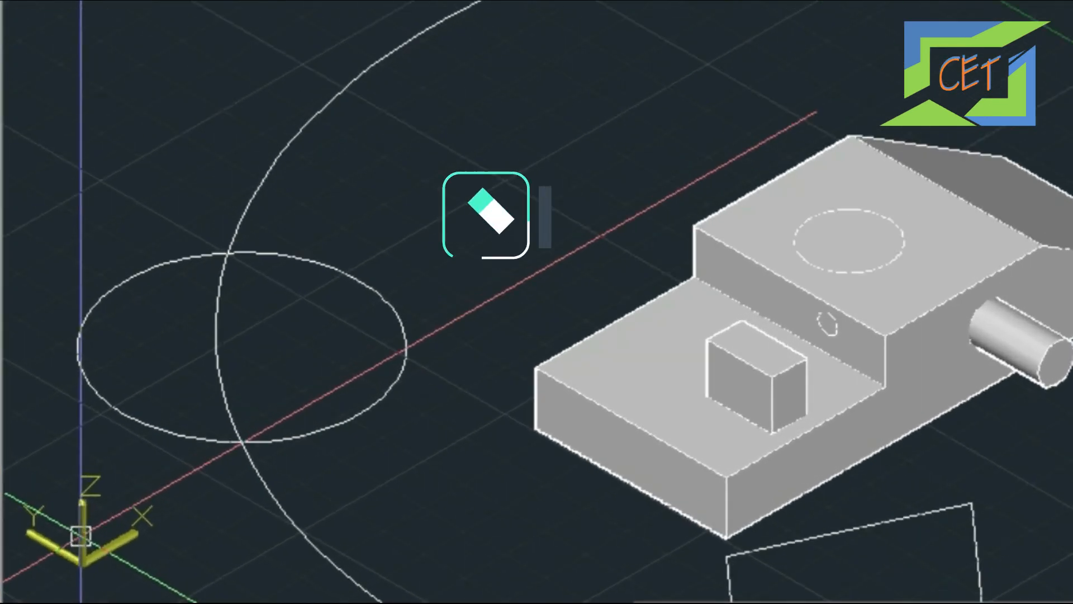
# Step: Examine the options offered on the UCS icon itself, including its UCS Icon Settings
pyautogui.rightClick(34, 497)
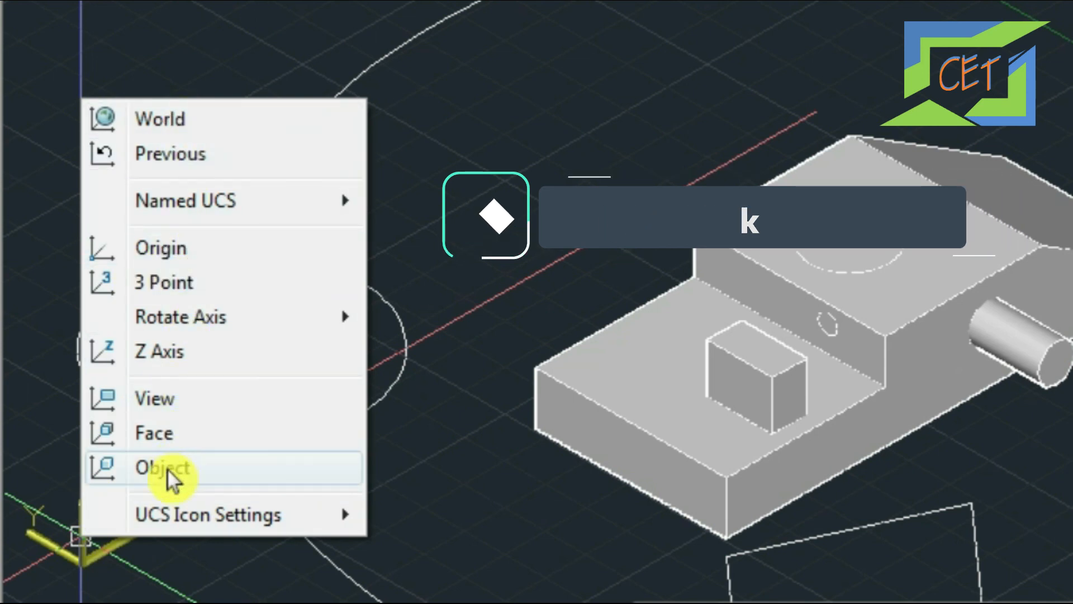
pyautogui.moveTo(158, 509)
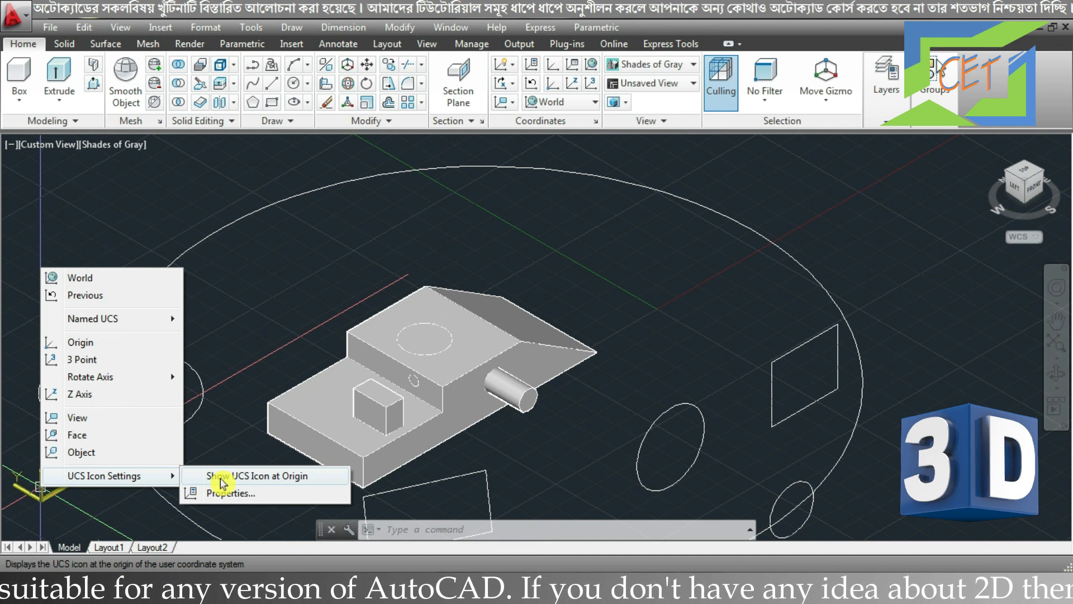
pyautogui.click(220, 478)
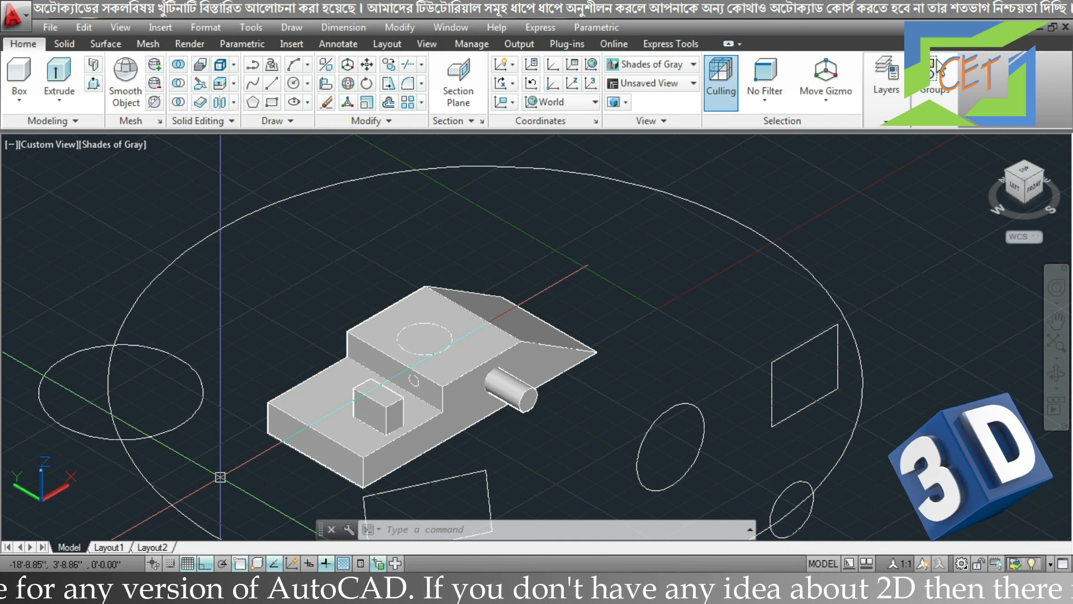
# Step: Run the UCSICON command to review its options, and cancel it without changing any
pyautogui.write('ucsi')
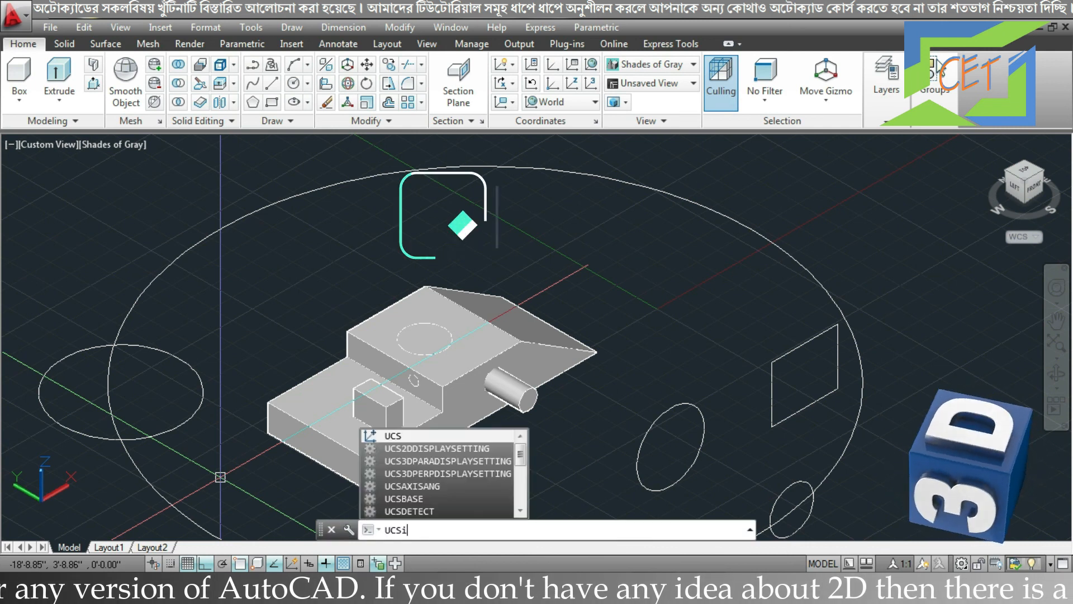
pyautogui.write('con')
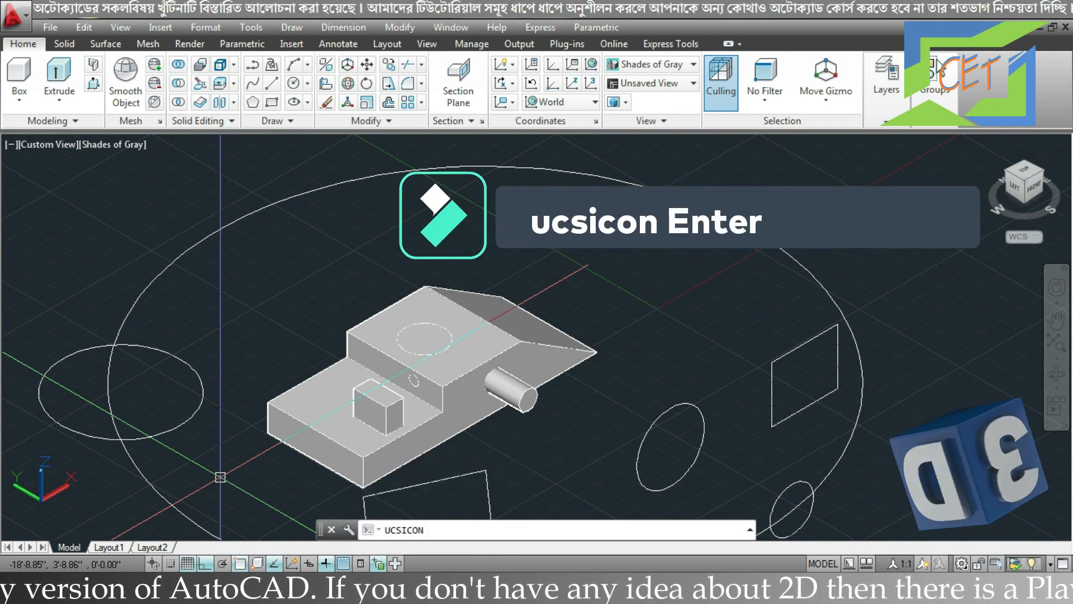
pyautogui.press('Return')
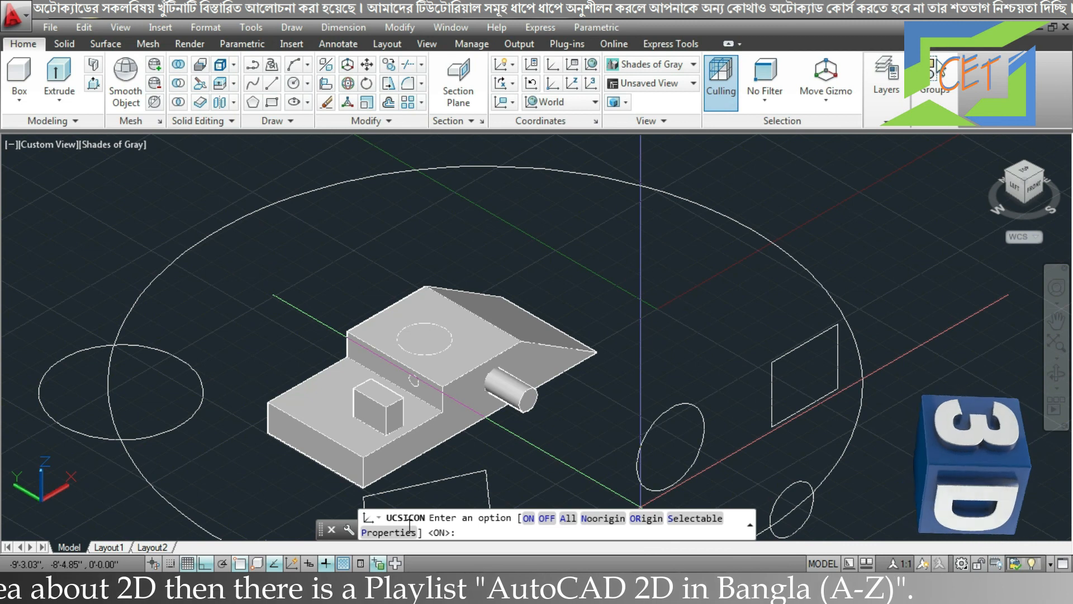
pyautogui.press('Escape')
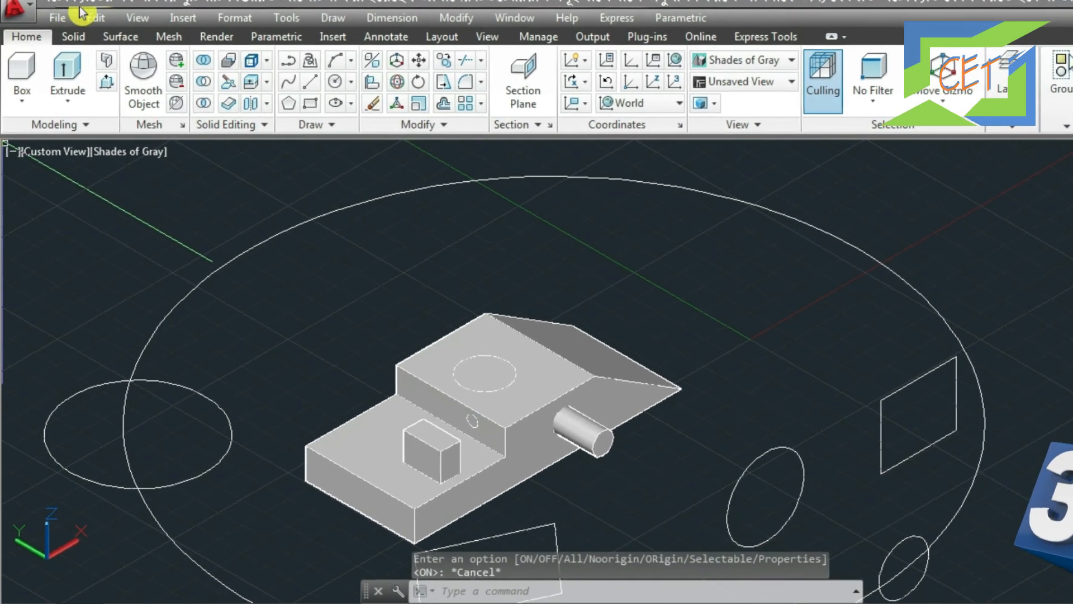
# Step: Turn off the display of the UCS icon in the current viewport
pyautogui.click(150, 12)
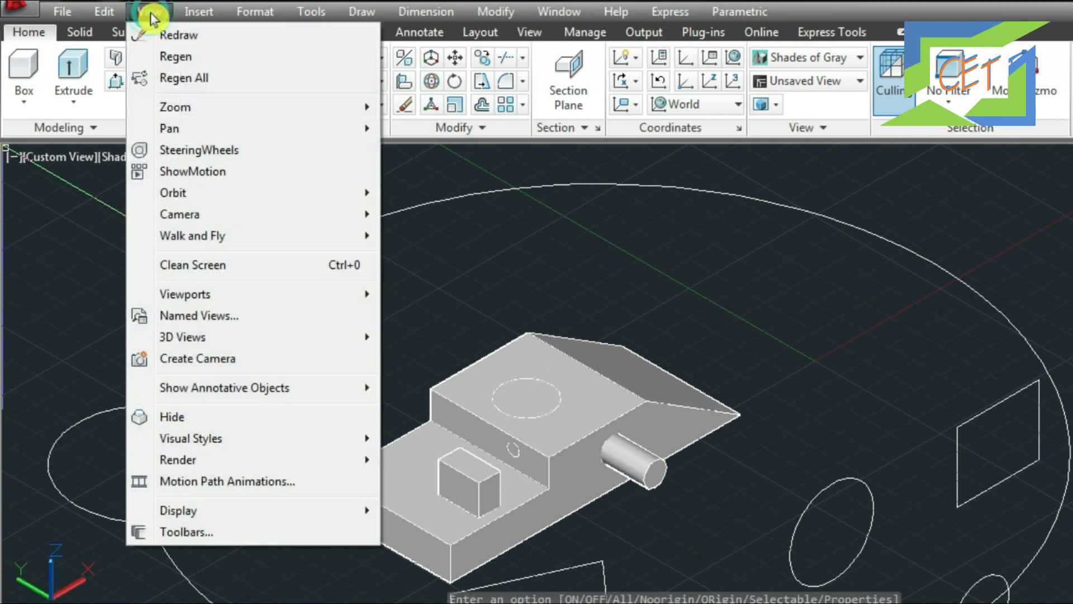
pyautogui.moveTo(203, 517)
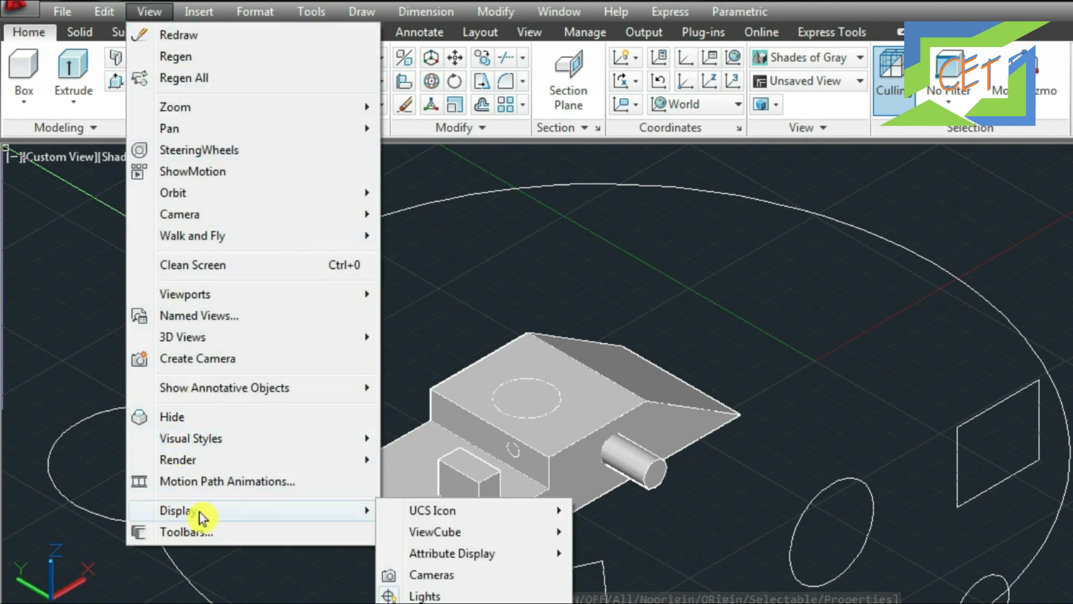
pyautogui.moveTo(497, 522)
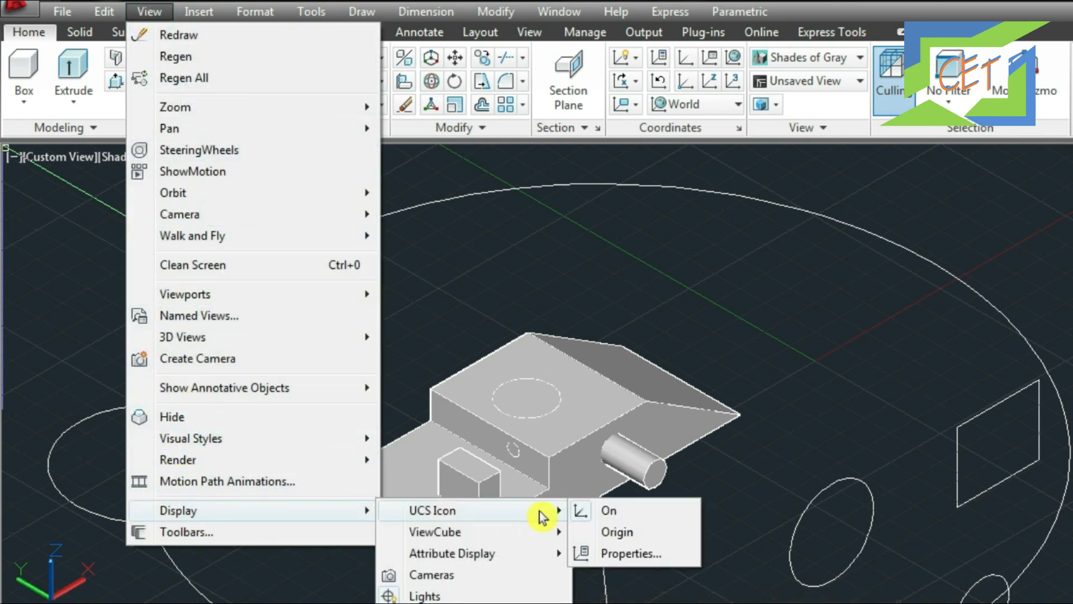
pyautogui.click(588, 513)
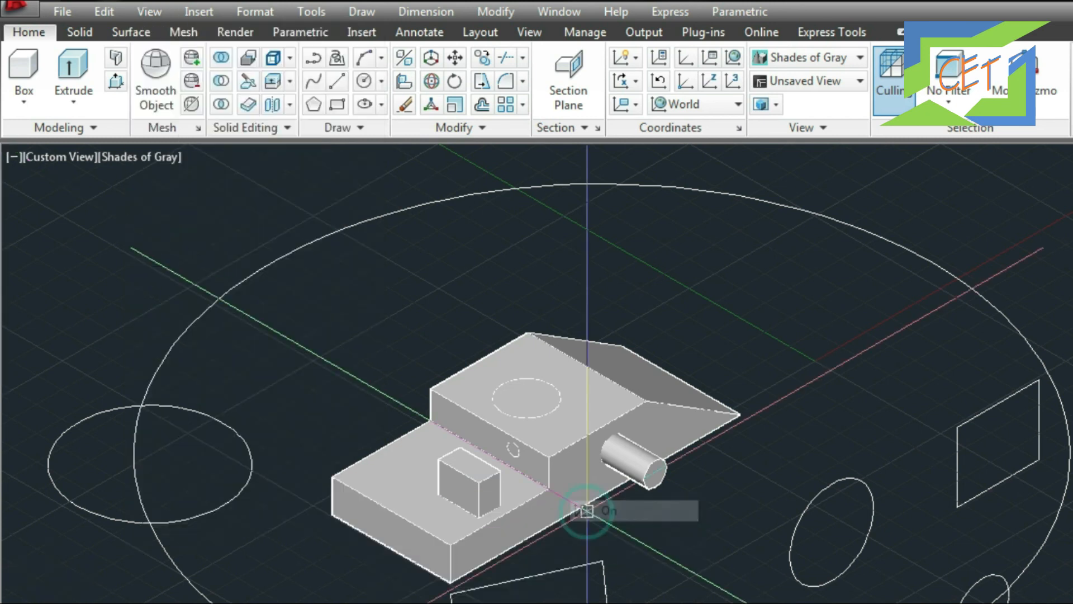
# Step: Turn the UCS icon's display back on in the current viewport
pyautogui.click(148, 11)
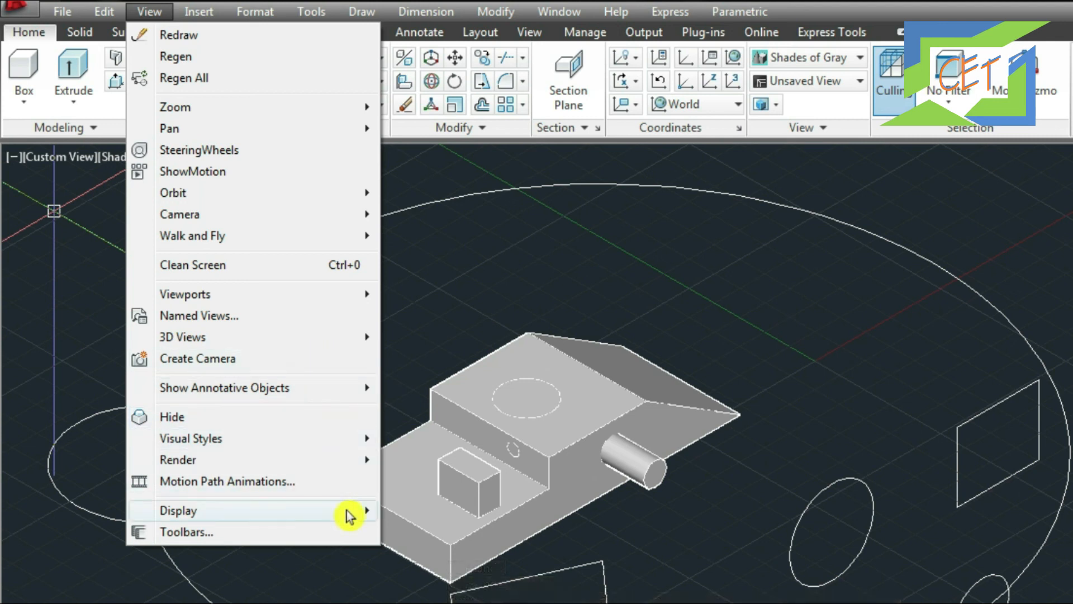
pyautogui.moveTo(352, 510)
pyautogui.moveTo(444, 511)
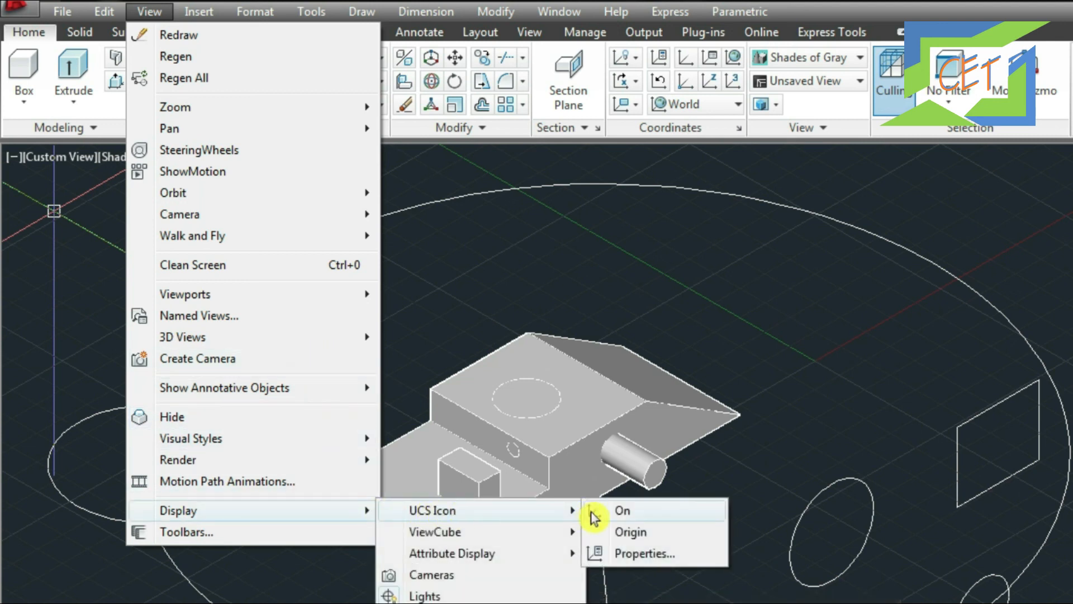
pyautogui.click(625, 511)
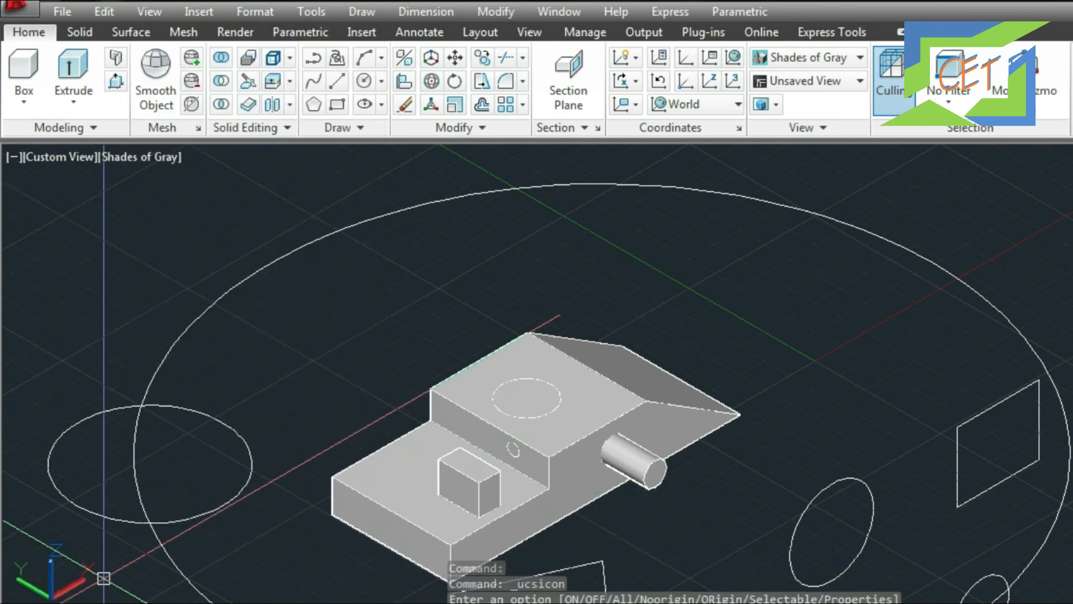